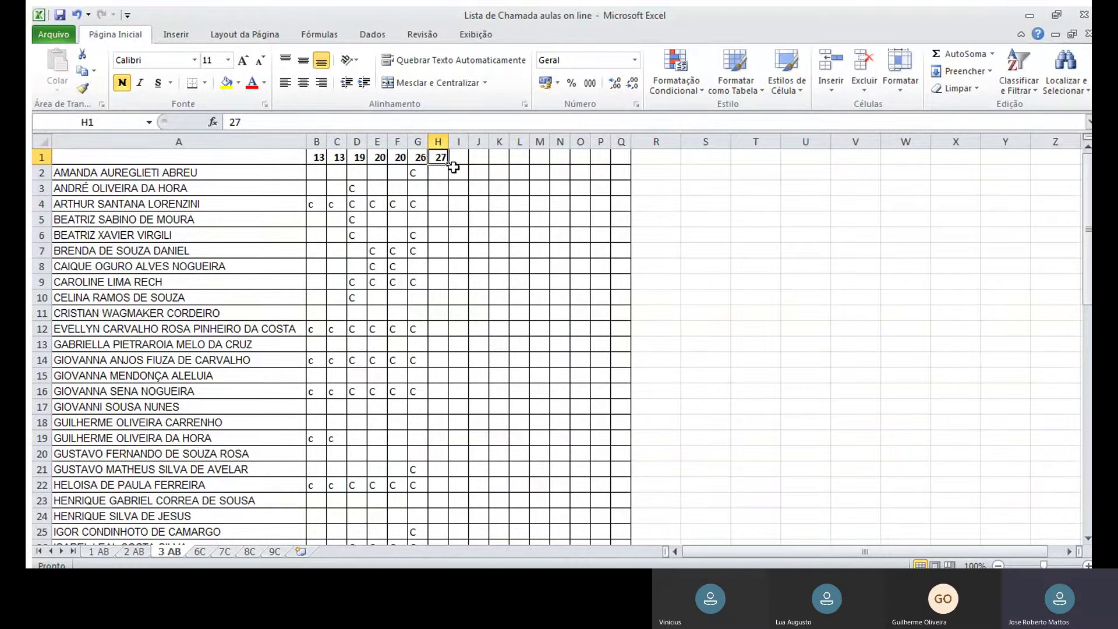
- On the 3 AB sheet, enter C in cells H2 and H4 of the day 27 column, leaving H3, H5 and H6 blank
click(442, 170)
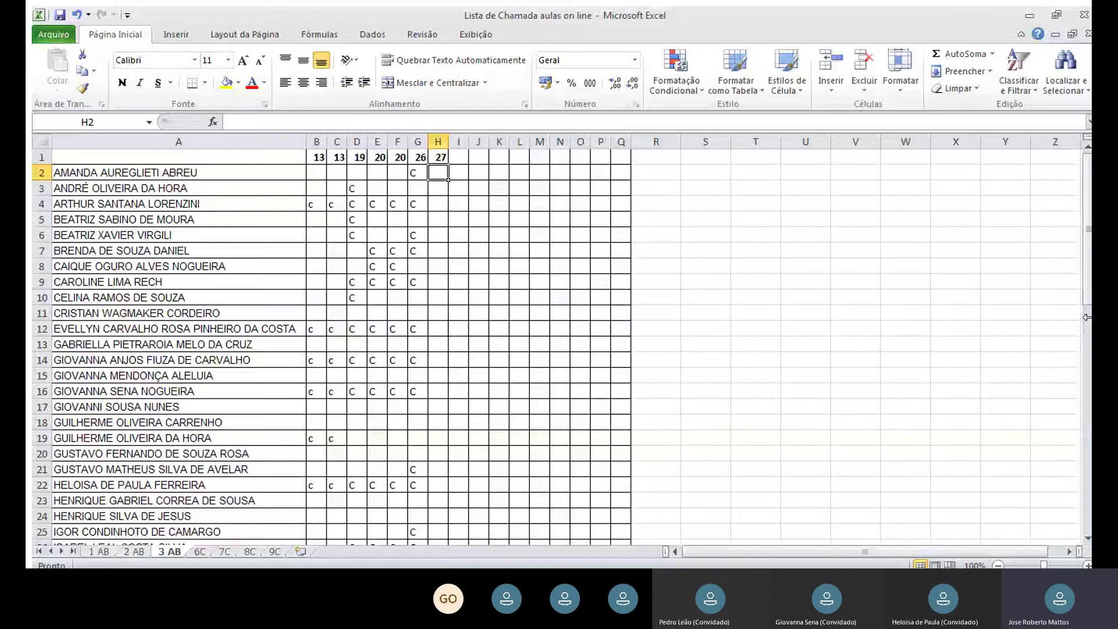
text(C)
key(Return)
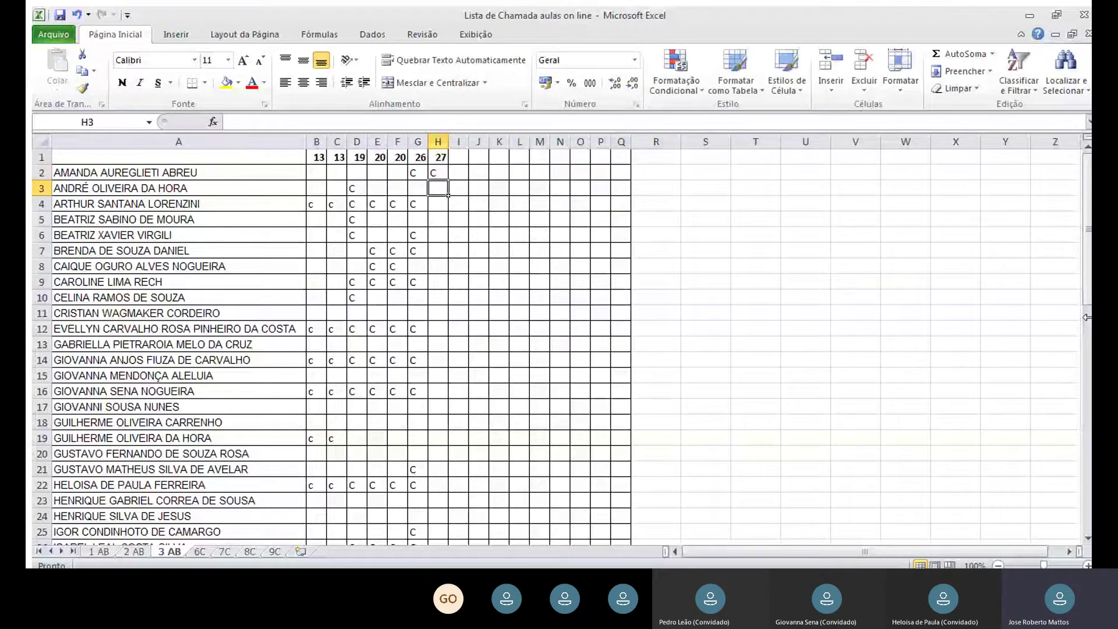
key(Return)
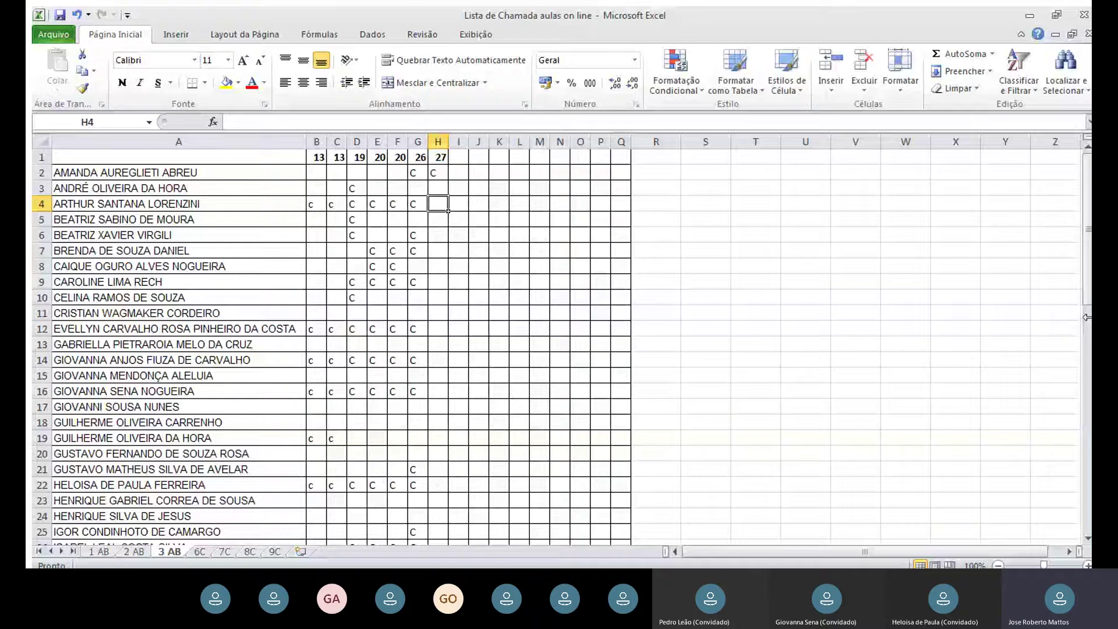
text(C)
key(Return)
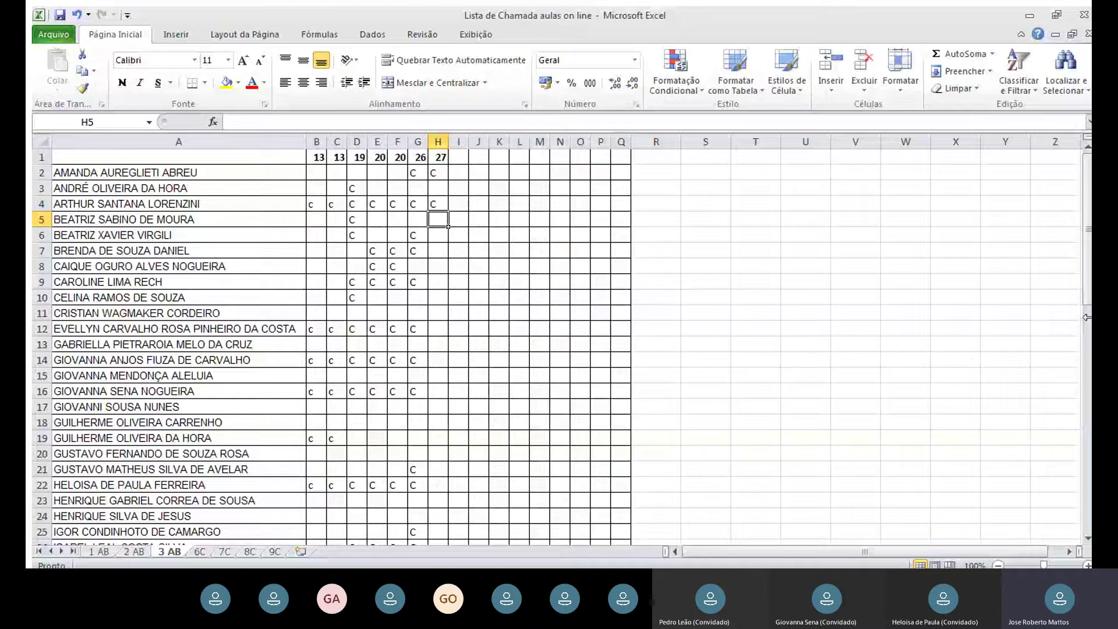
key(Return)
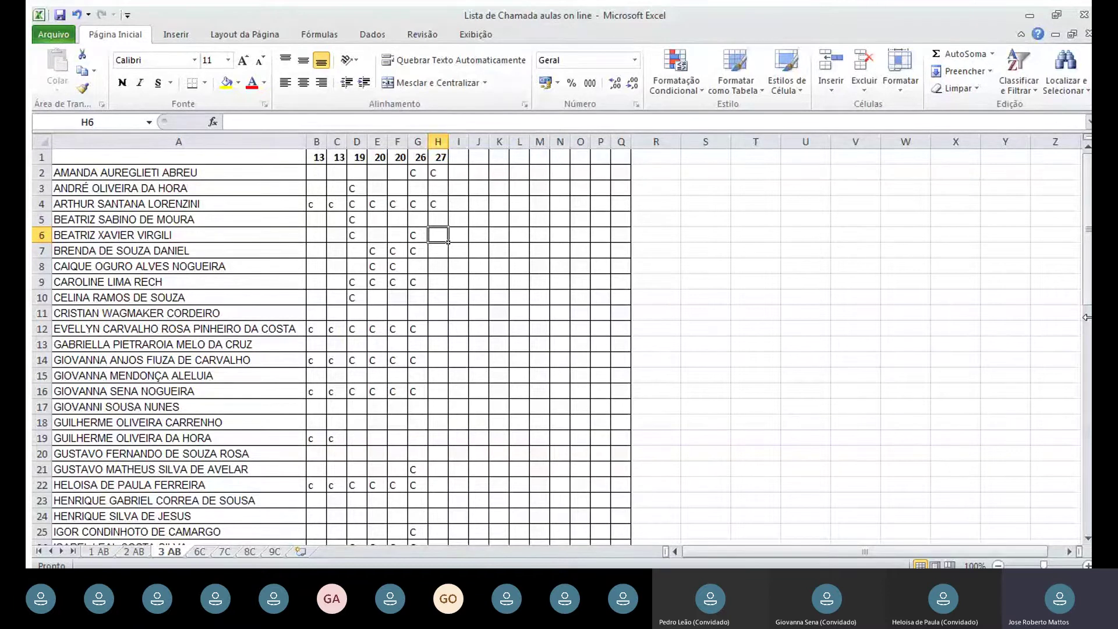
key(Return)
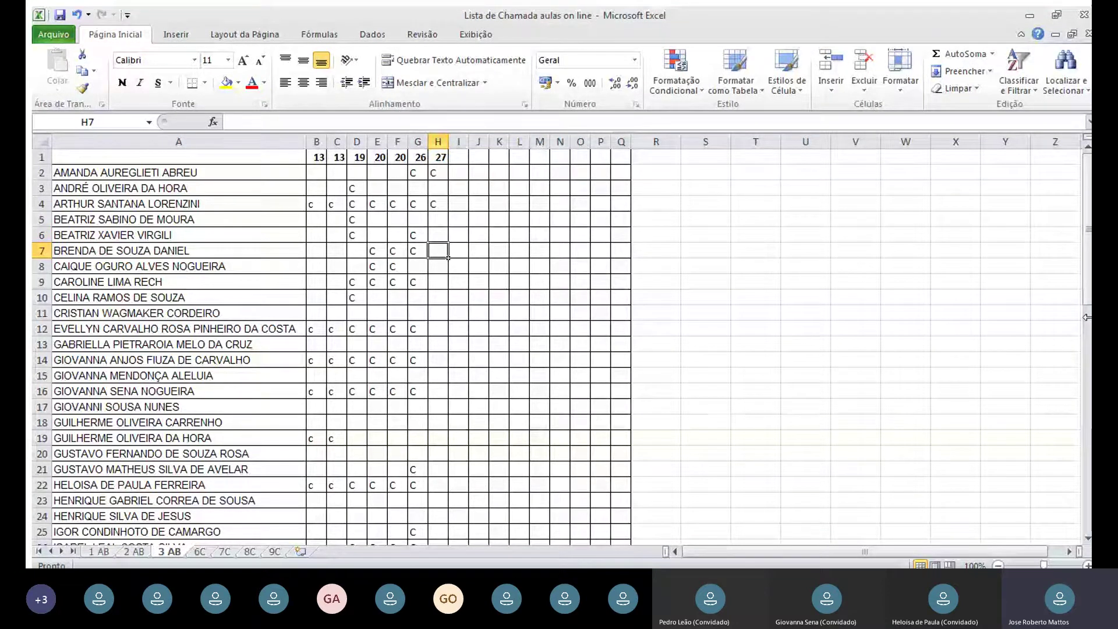
key(Return)
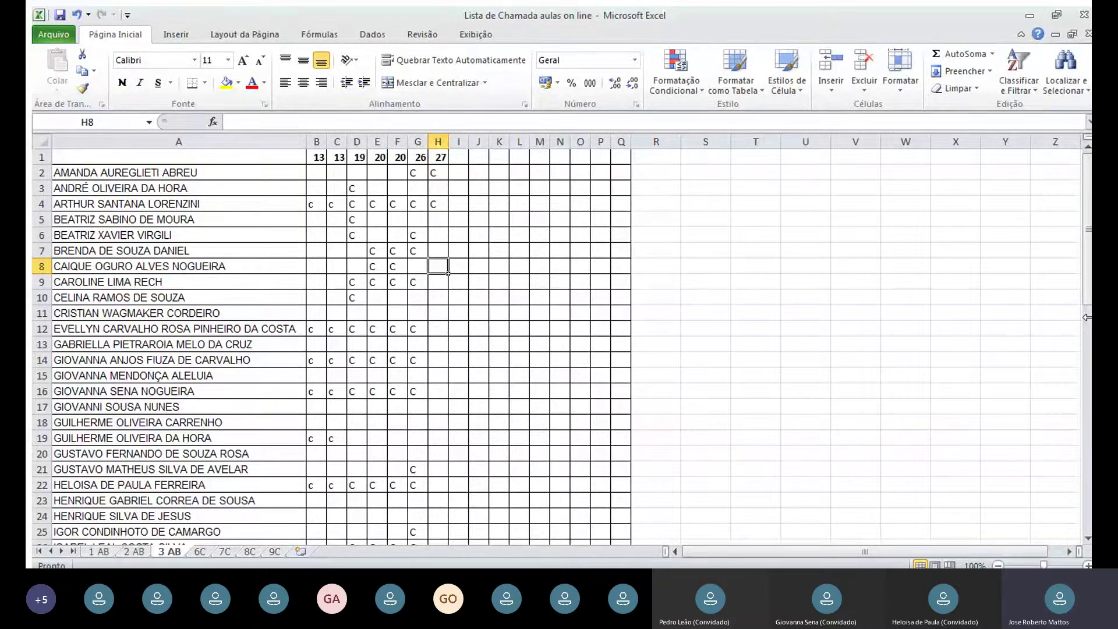
click(438, 282)
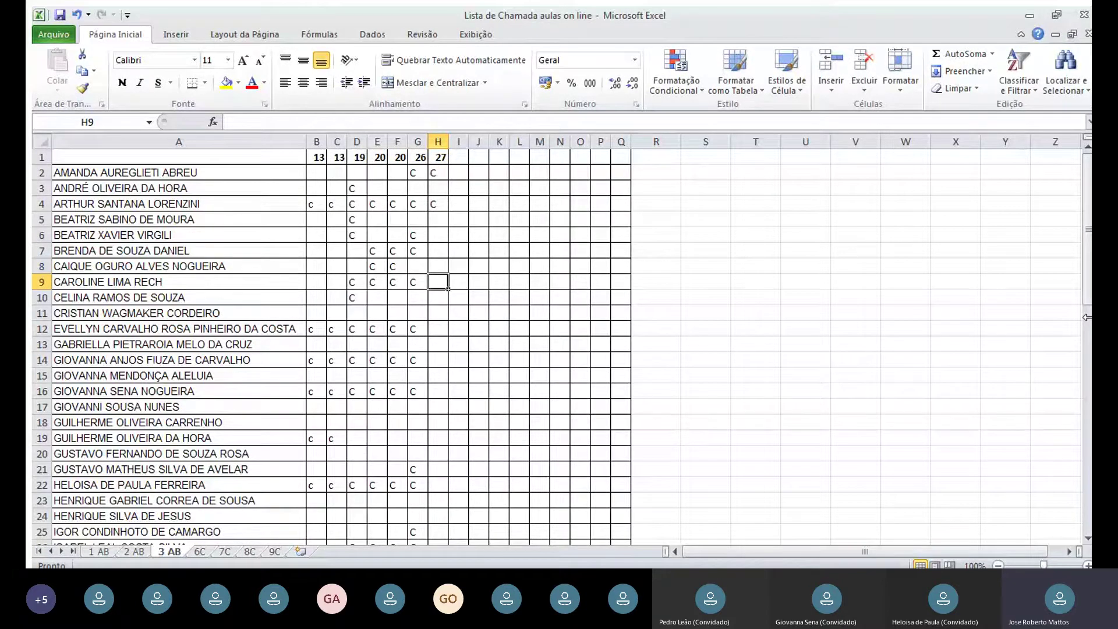
text(C)
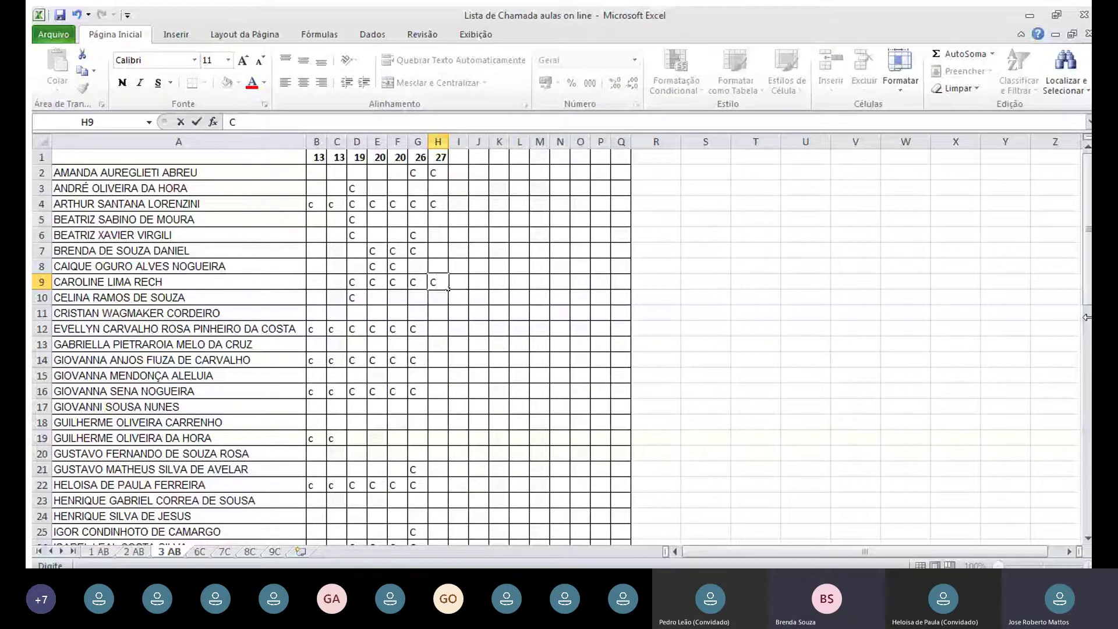
key(BackSpace)
key(Up)
key(Up)
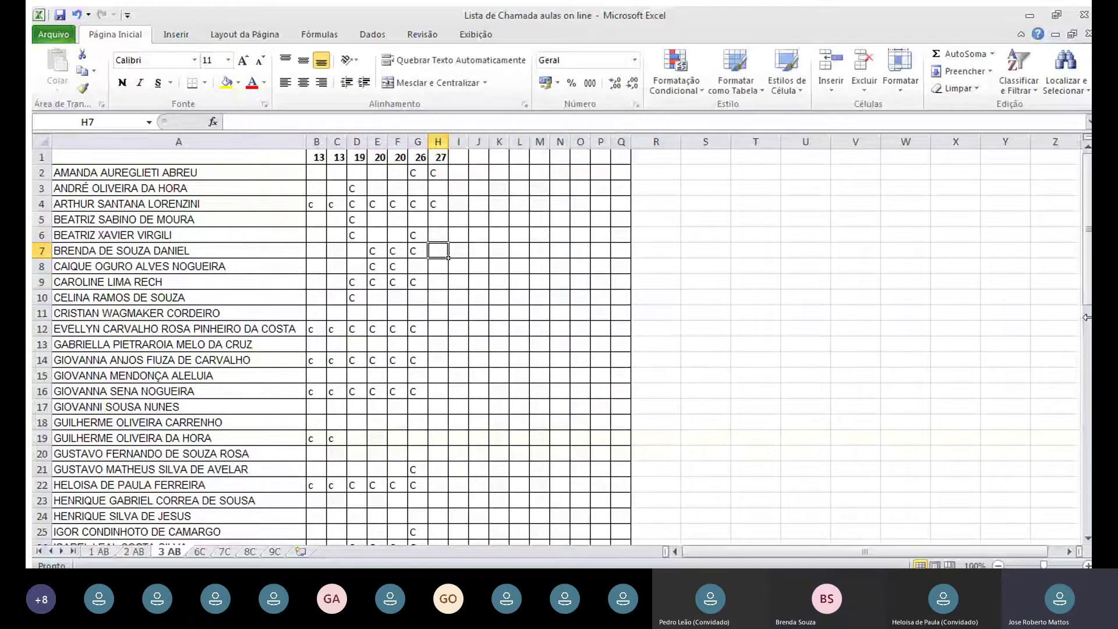
- Enter C in cells H7 and H12 of the day 27 column, leaving rows 8 to 11 blank
text(C)
key(Down)
key(Down)
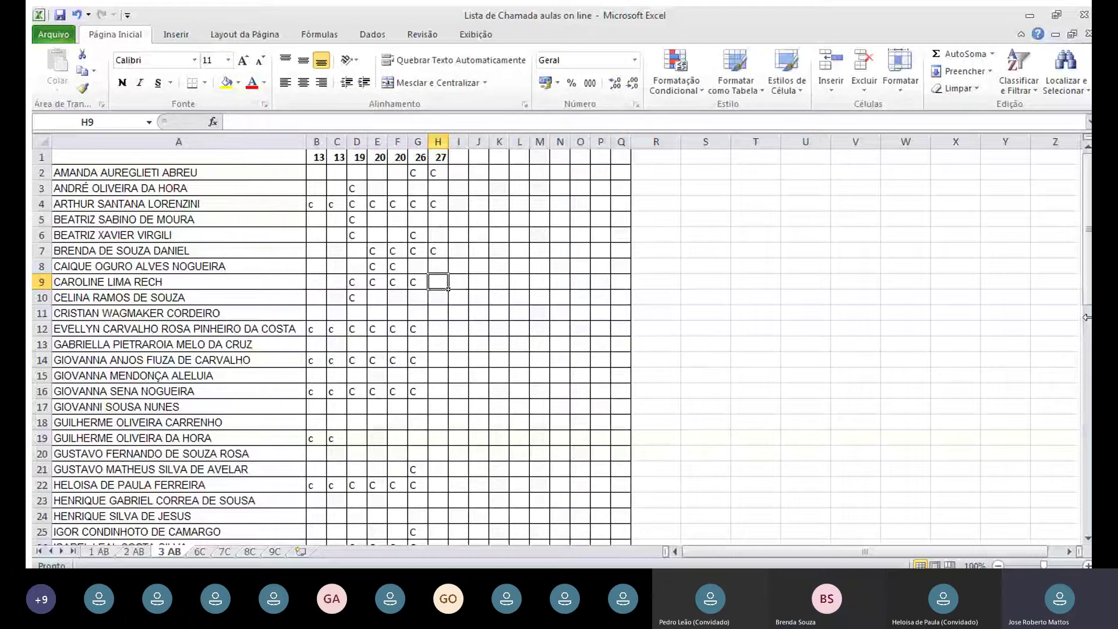
key(Down)
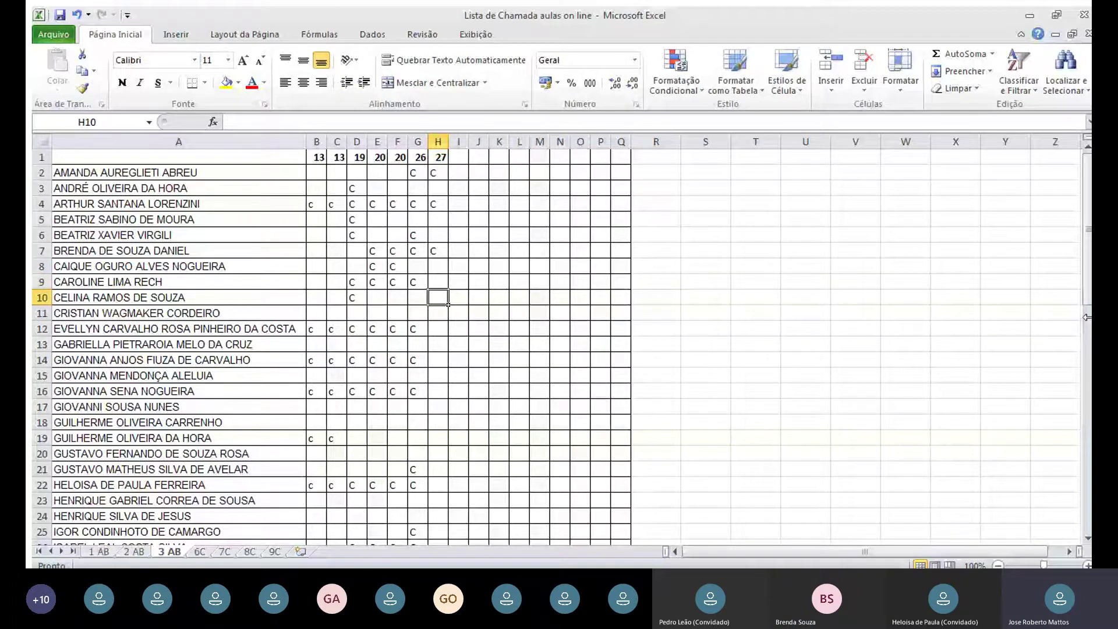
key(Down)
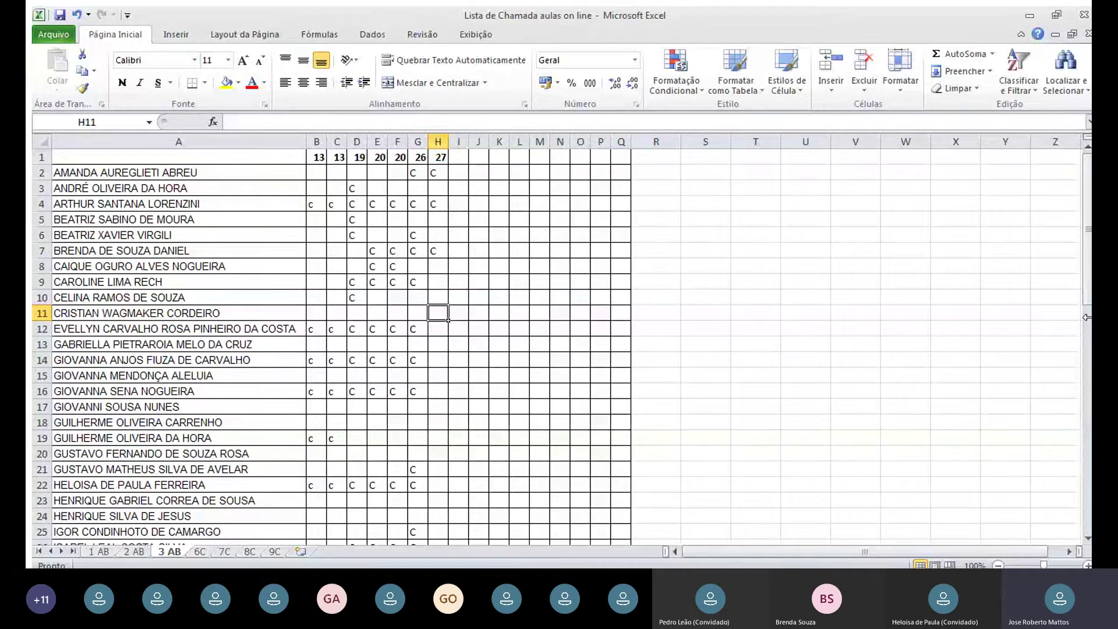
key(Down)
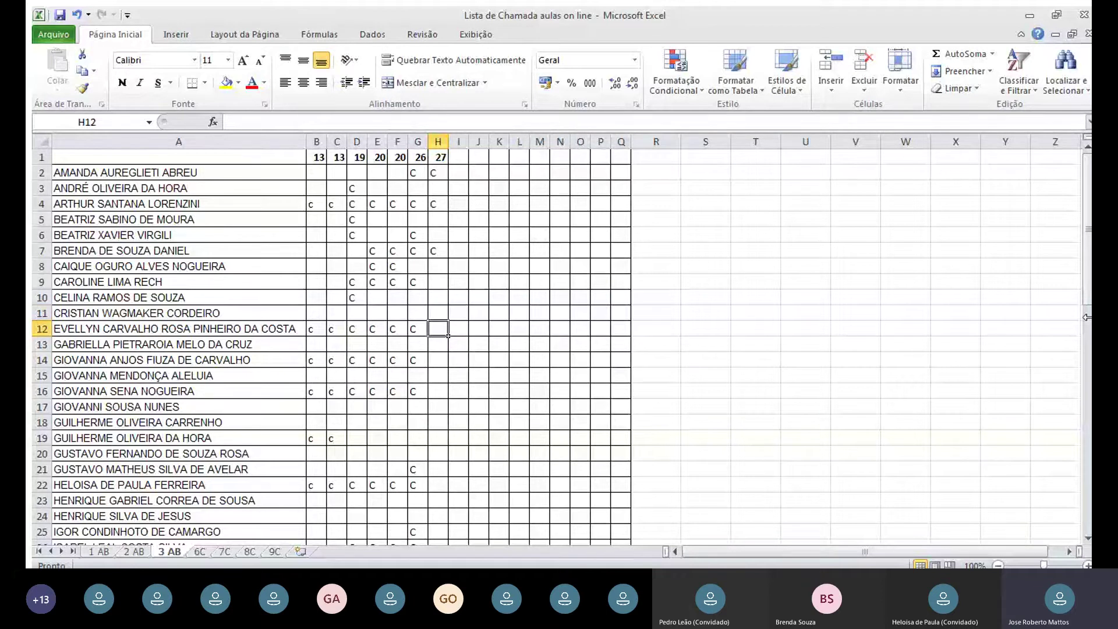
text(C)
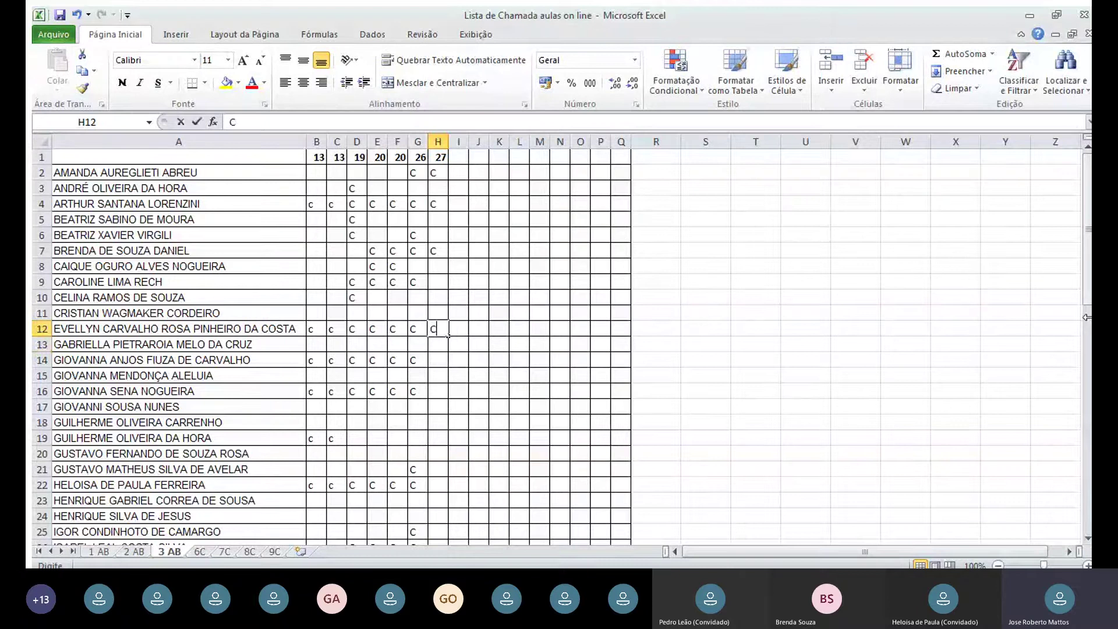
key(Return)
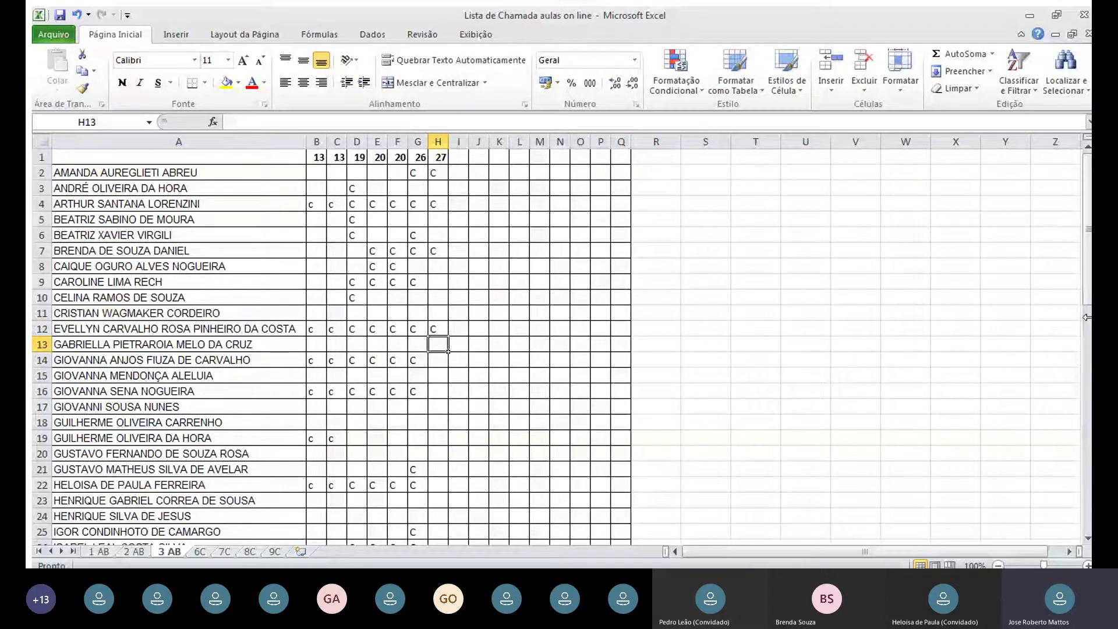
- Skip rows 13 and 14 and enter C in cells H15, H16 and H17 of the day 27 column
key(Return)
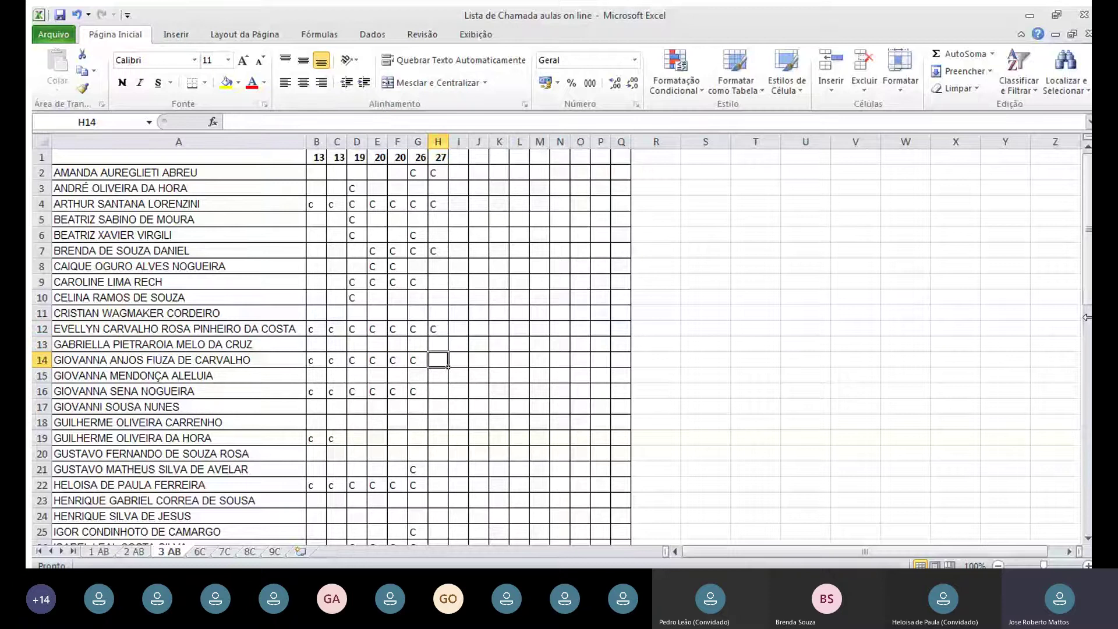
key(Return)
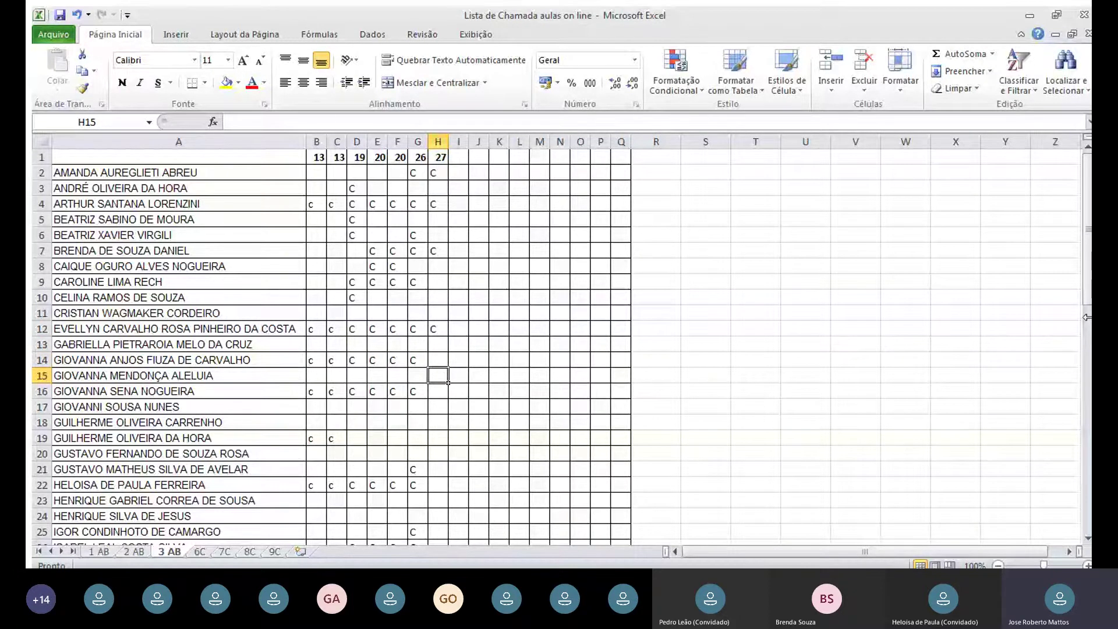
text(C)
key(Return)
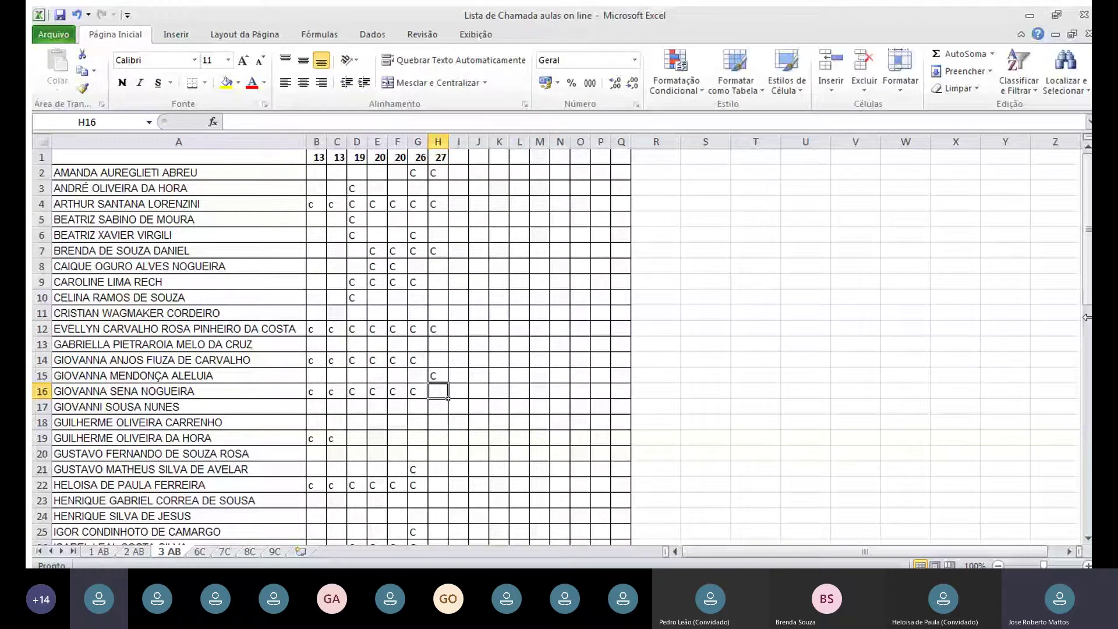
text(C)
key(Return)
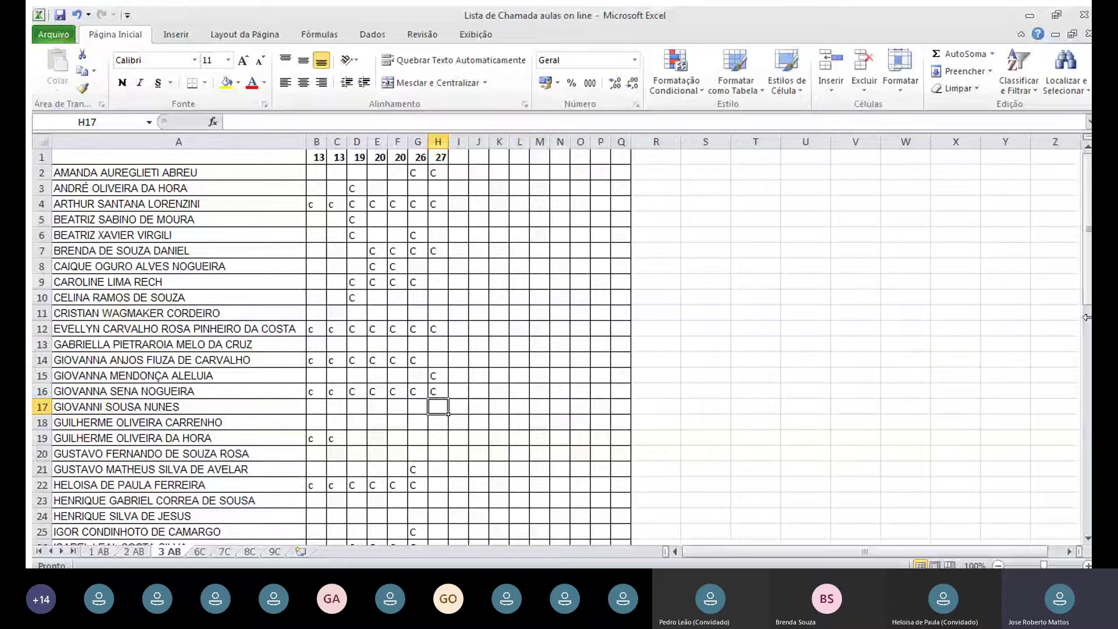
text(C)
key(Return)
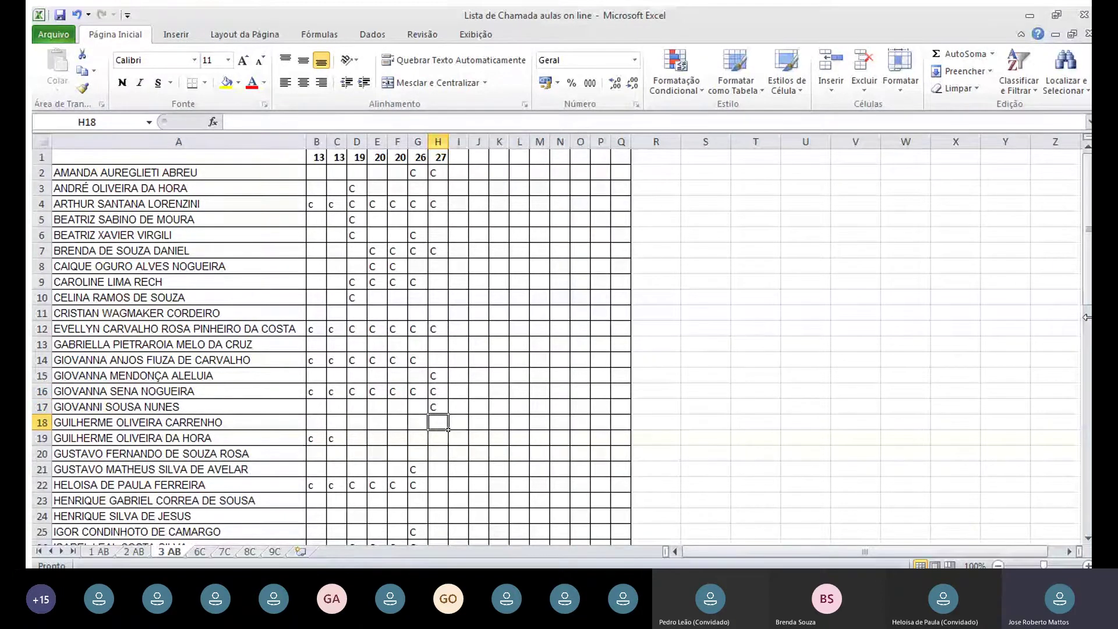
- Enter C in cells H19 and H22 of the day 27 column, leaving rows 18, 20 and 21 blank
key(Return)
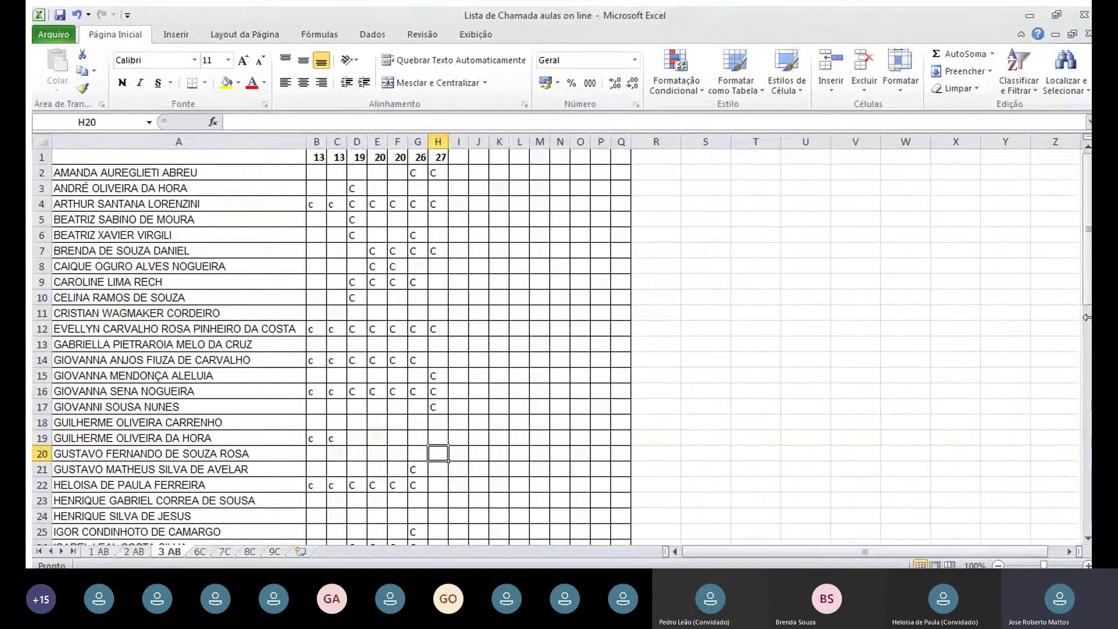
text(C)
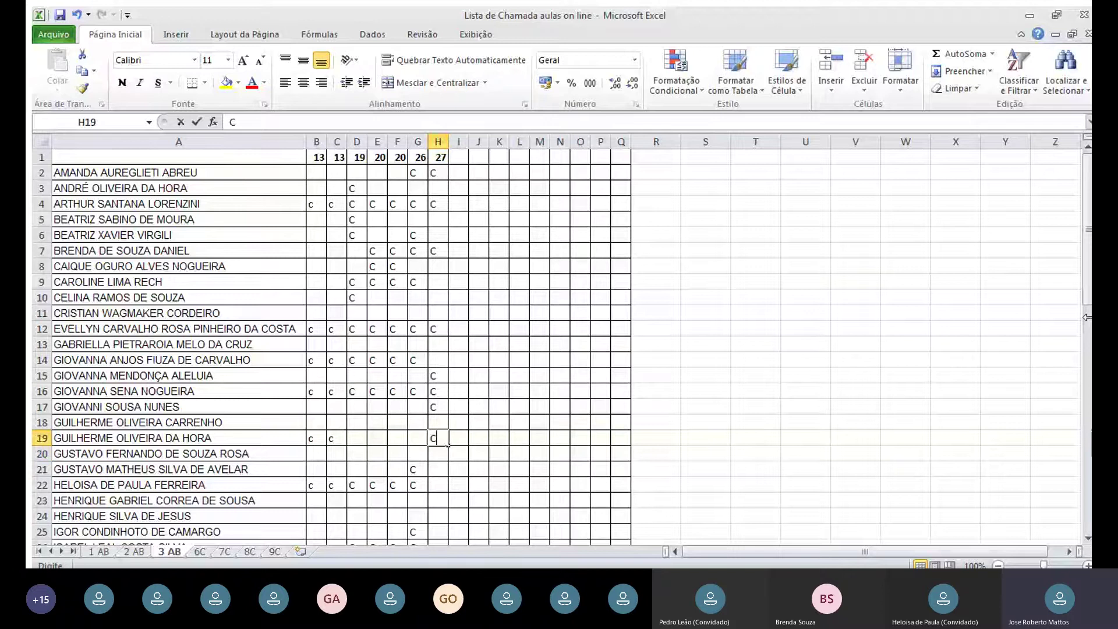
key(Return)
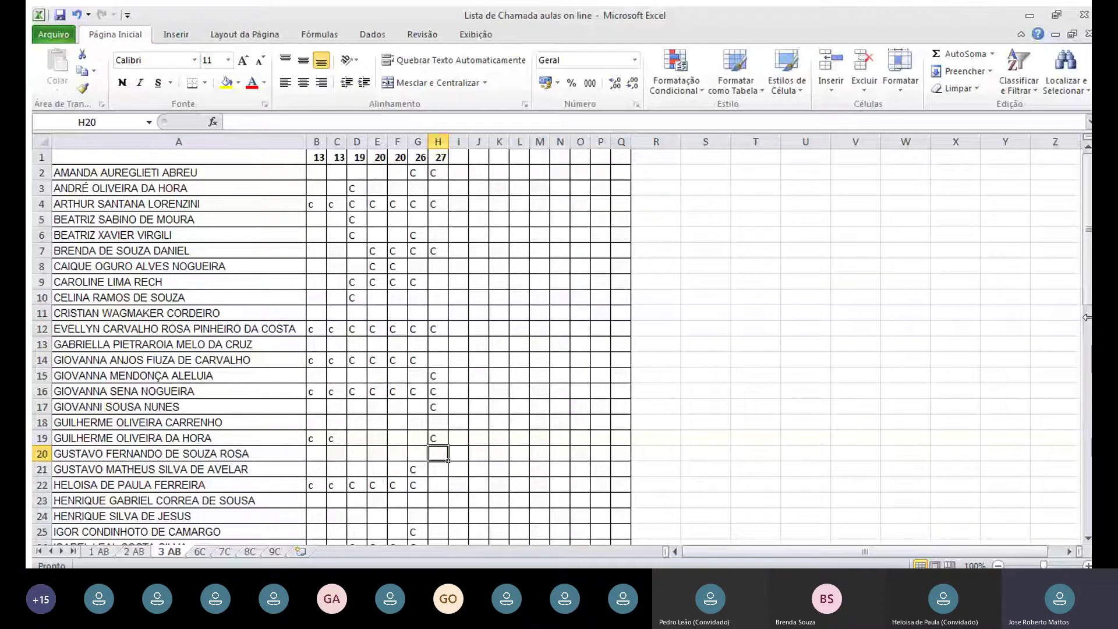
key(Return)
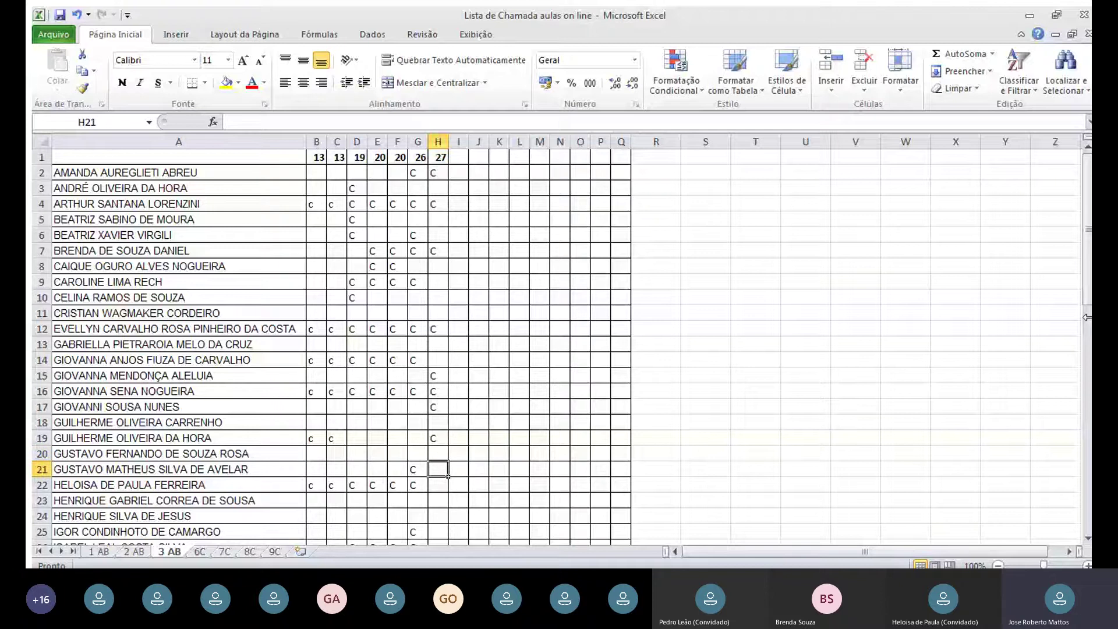
click(437, 484)
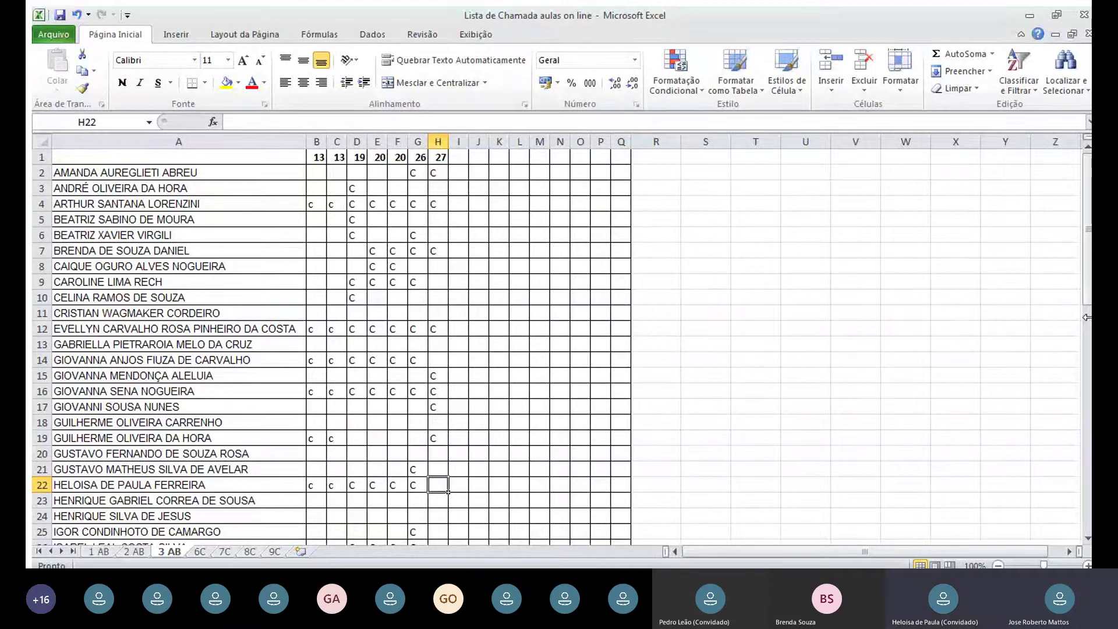
text(C)
key(Return)
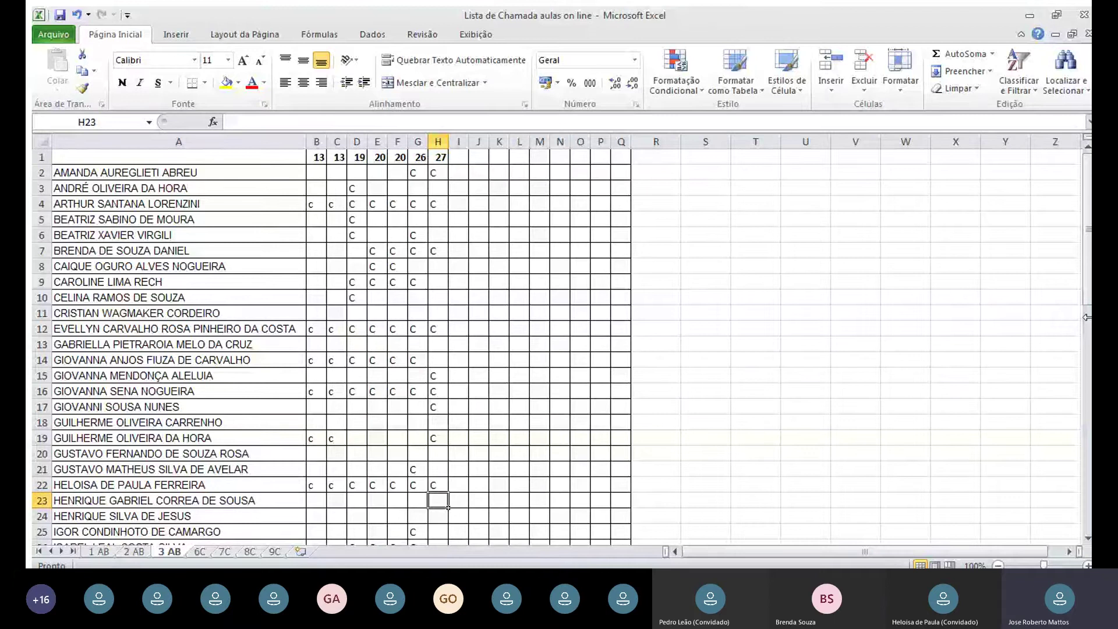
- Return to the skipped student in row 10 and enter C in cell H10 of the day 27 column
key(Up)
key(Up)
key(Up)
key(Up)
key(Up)
key(Up)
key(Up)
key(Up)
key(Up)
key(Up)
key(Up)
key(Up)
key(Up)
key(Up)
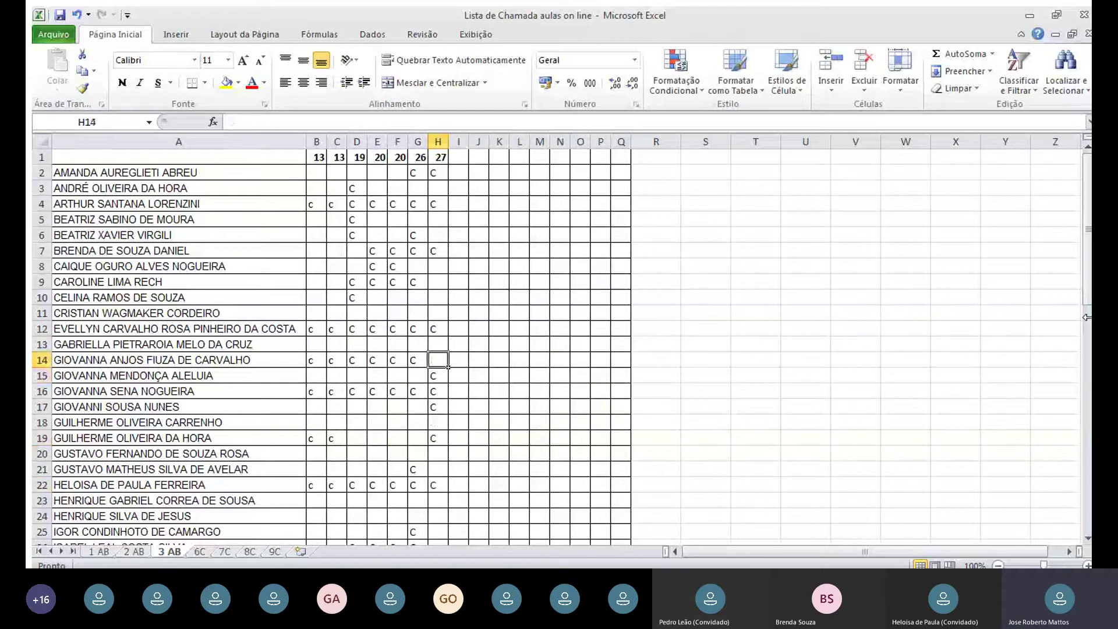
key(Down)
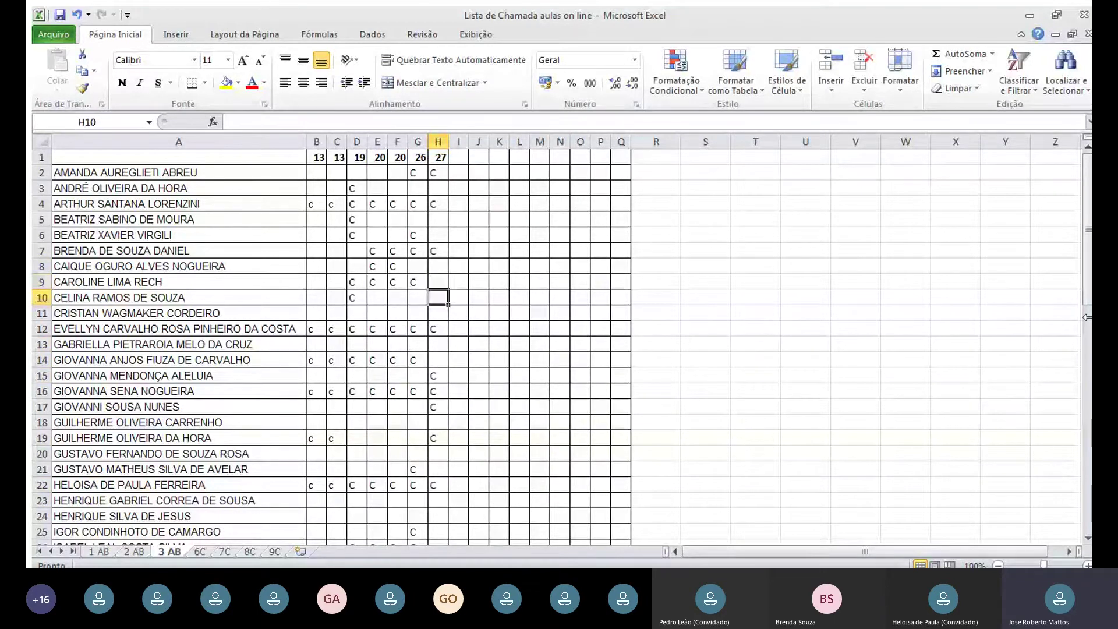
text(C)
key(Return)
- Resume the roll call at row 23 and enter C in cell H23 of the day 27 column
key(Down)
key(Down)
key(Down)
key(Down)
key(Down)
key(Down)
key(Down)
key(Down)
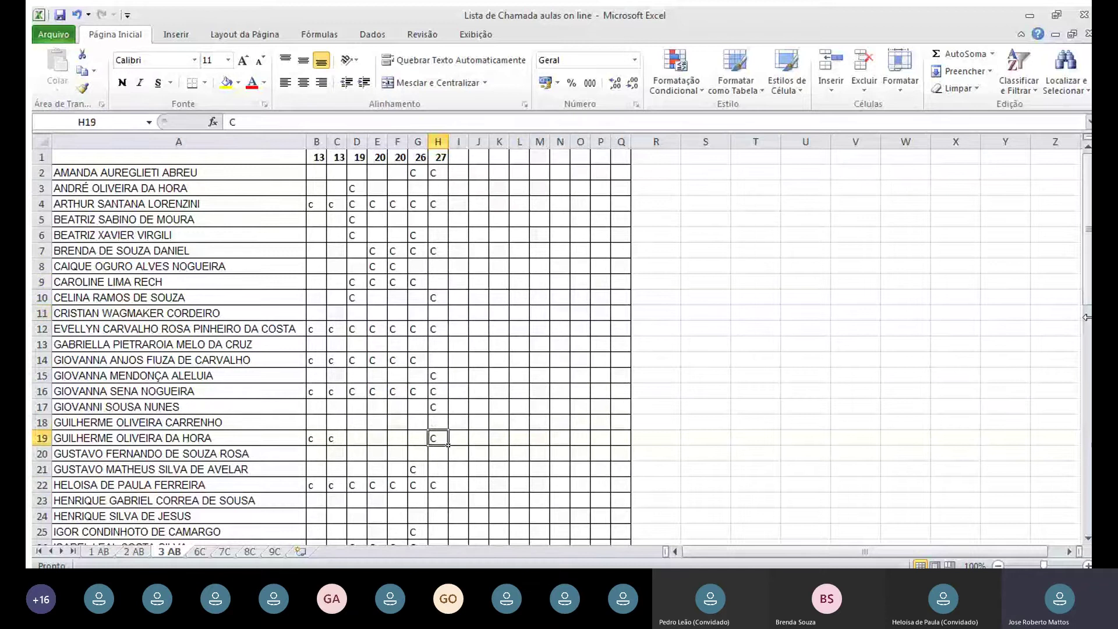
key(Down)
key(Down)
key(Down)
key(Down)
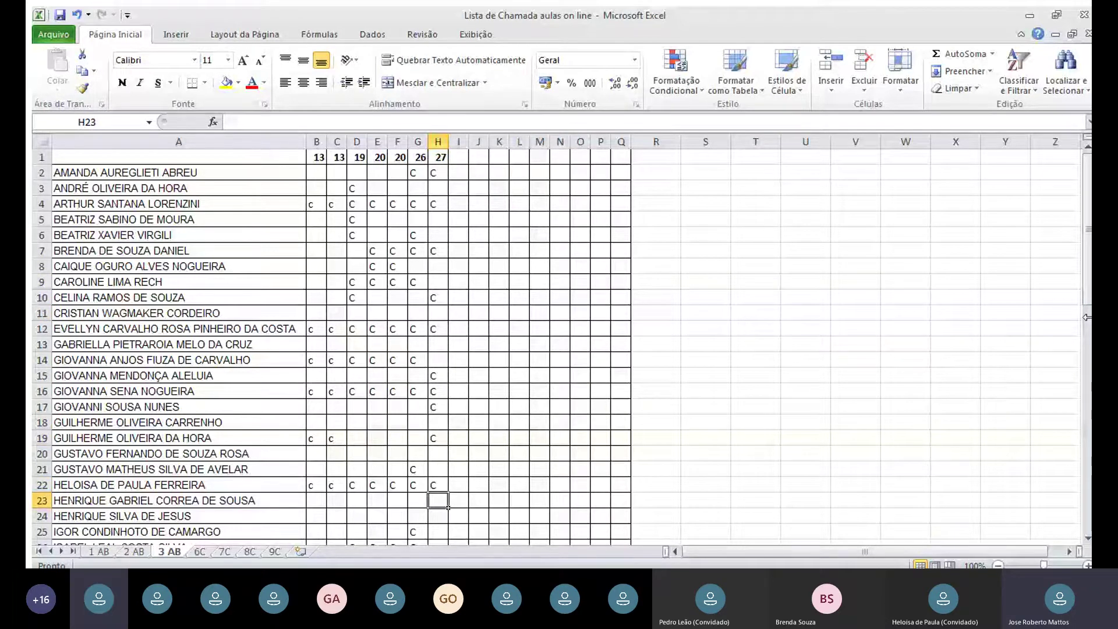
text(C)
key(Return)
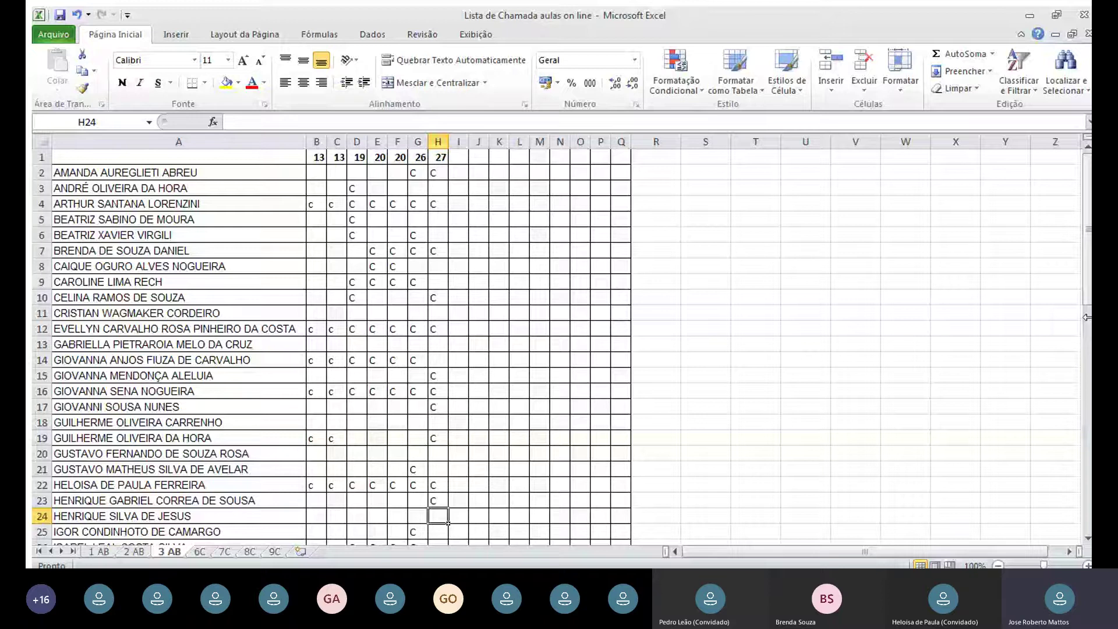
- Leave row 24 blank and enter C in cells H25, H26 and H27 of the day 27 column
scroll(895, 261, down, 2)
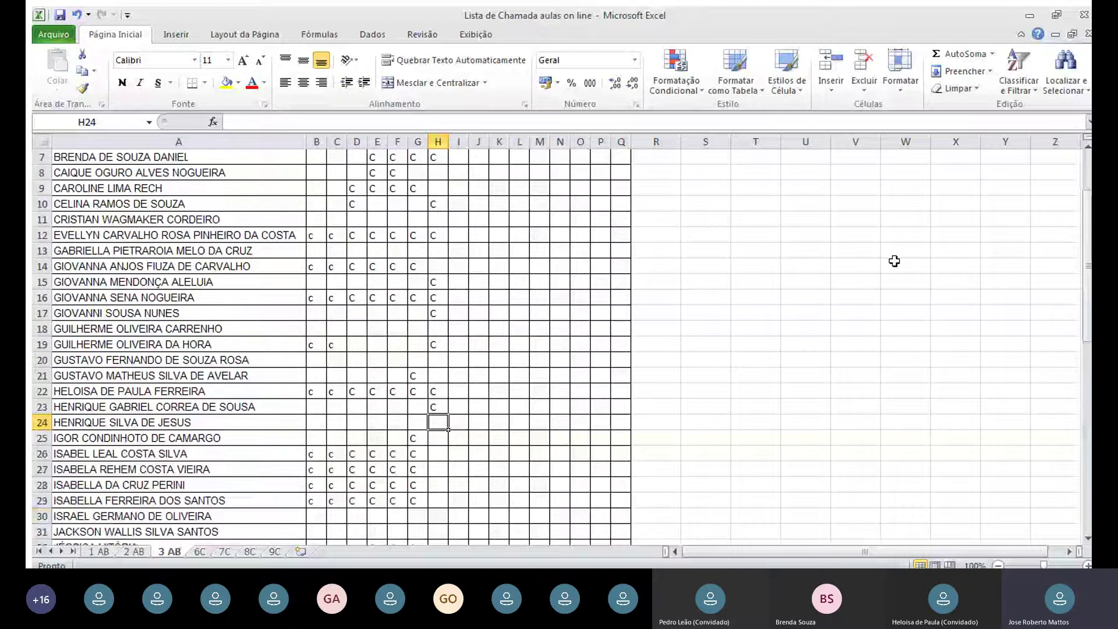
scroll(895, 261, down, 1)
key(Return)
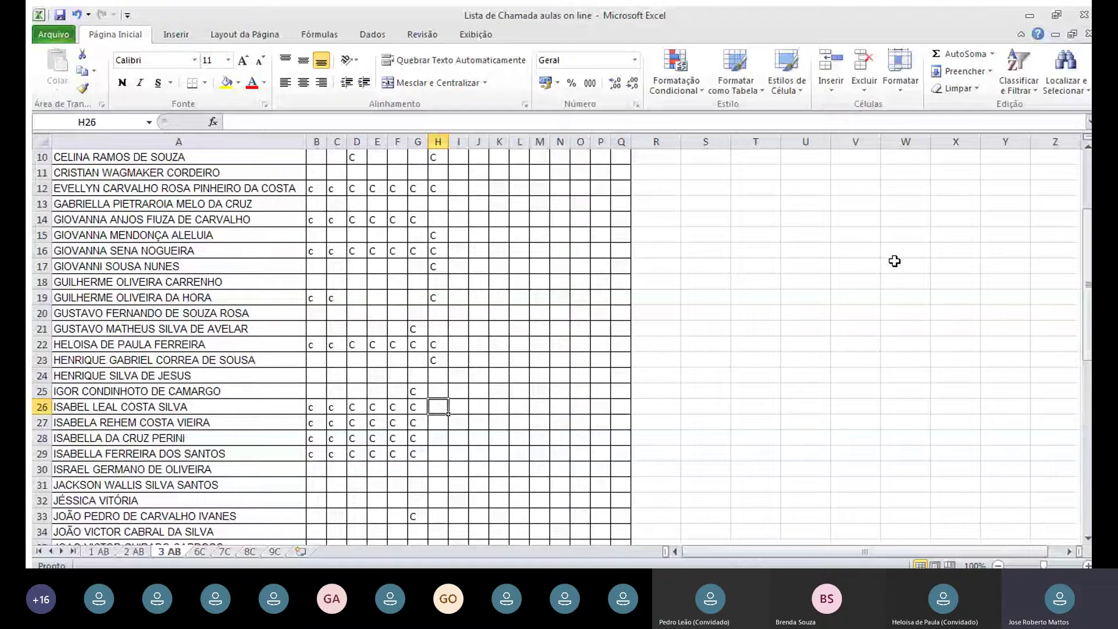
text(c)
key(Return)
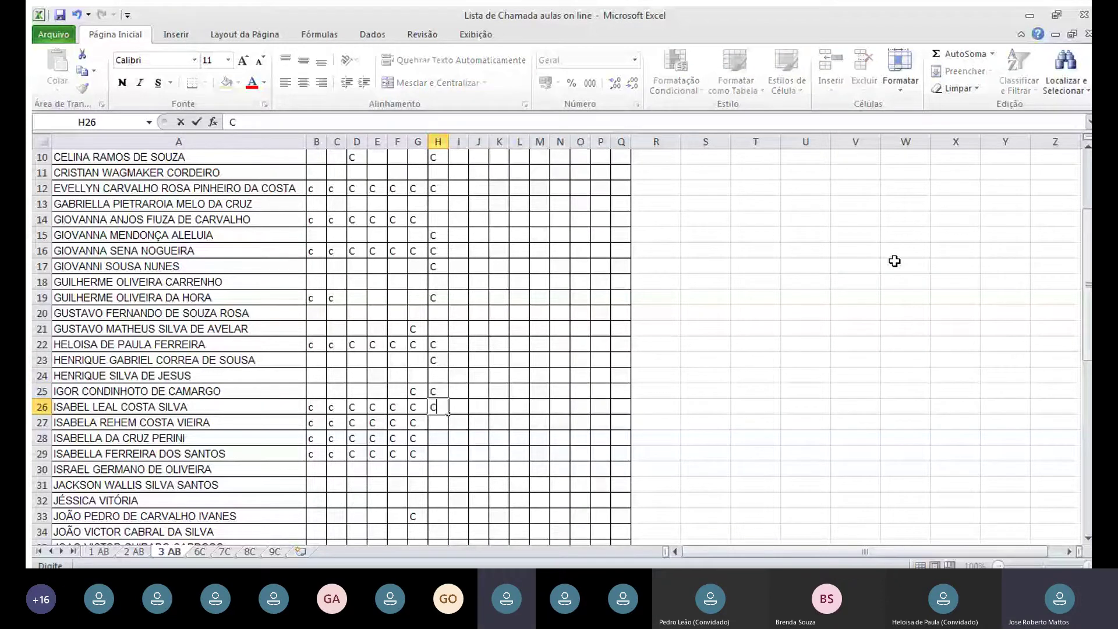
text(c)
key(Return)
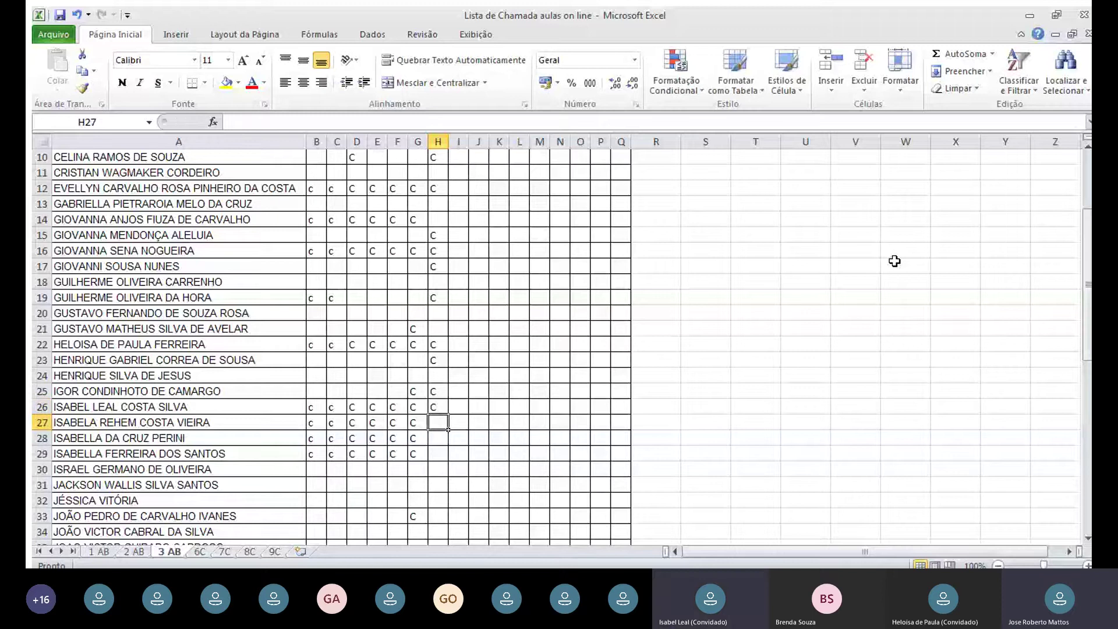
text(c)
key(Return)
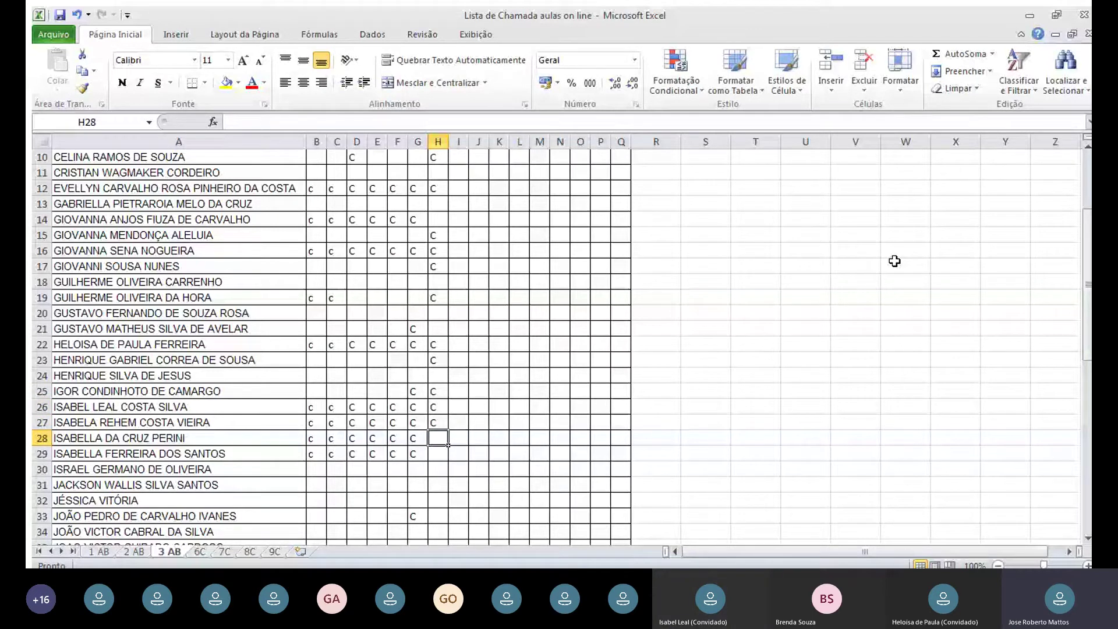
- Clear the mark in cell H27 and enter C in cell H28 of the day 27 column
key(Up)
key(Down)
key(Up)
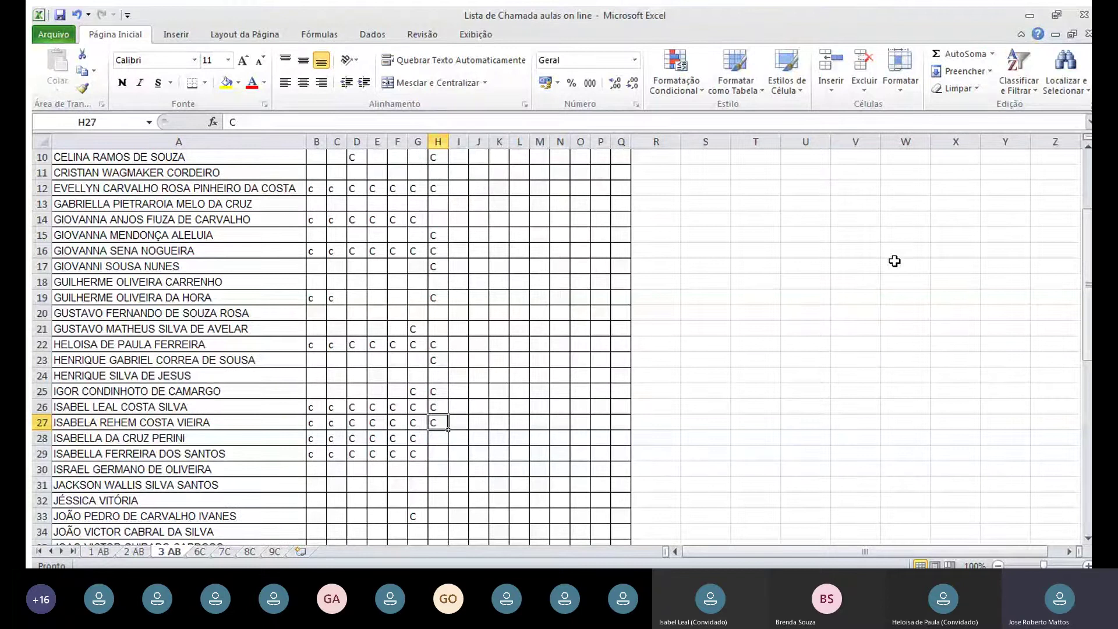
key(BackSpace)
key(Return)
text(C)
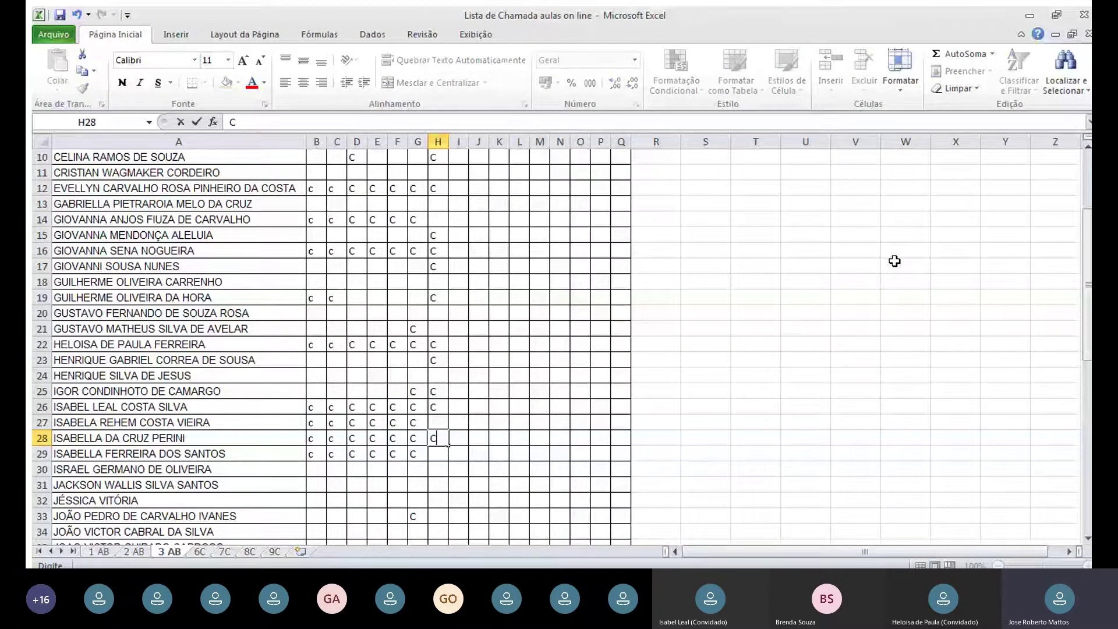
key(Return)
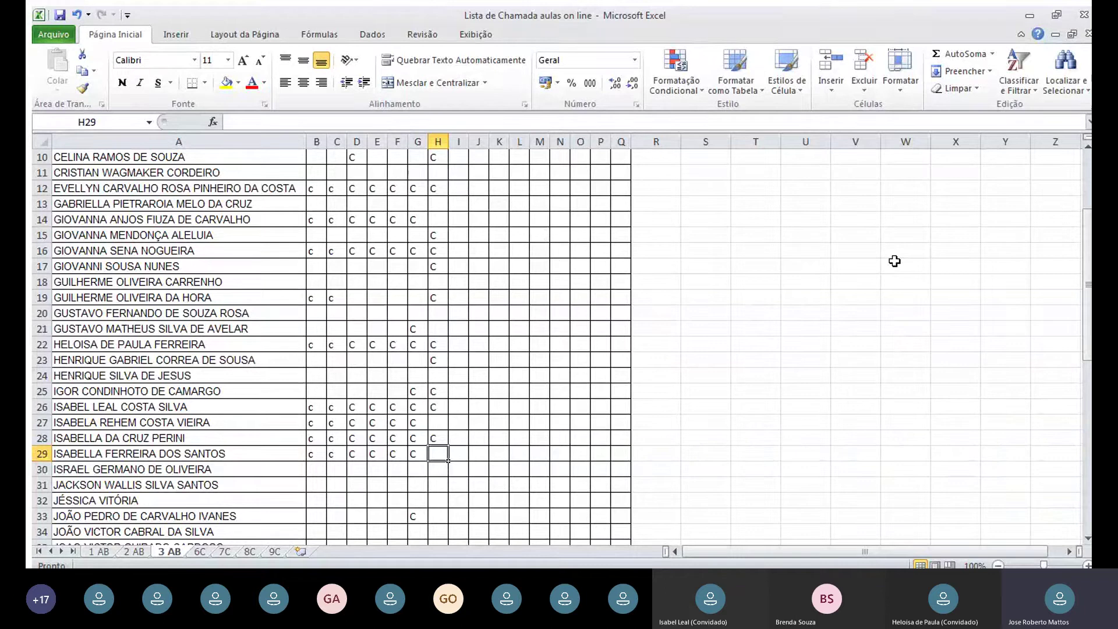
- Skip rows 29 to 39 and enter C in cell H40 of the day 27 column
key(Return)
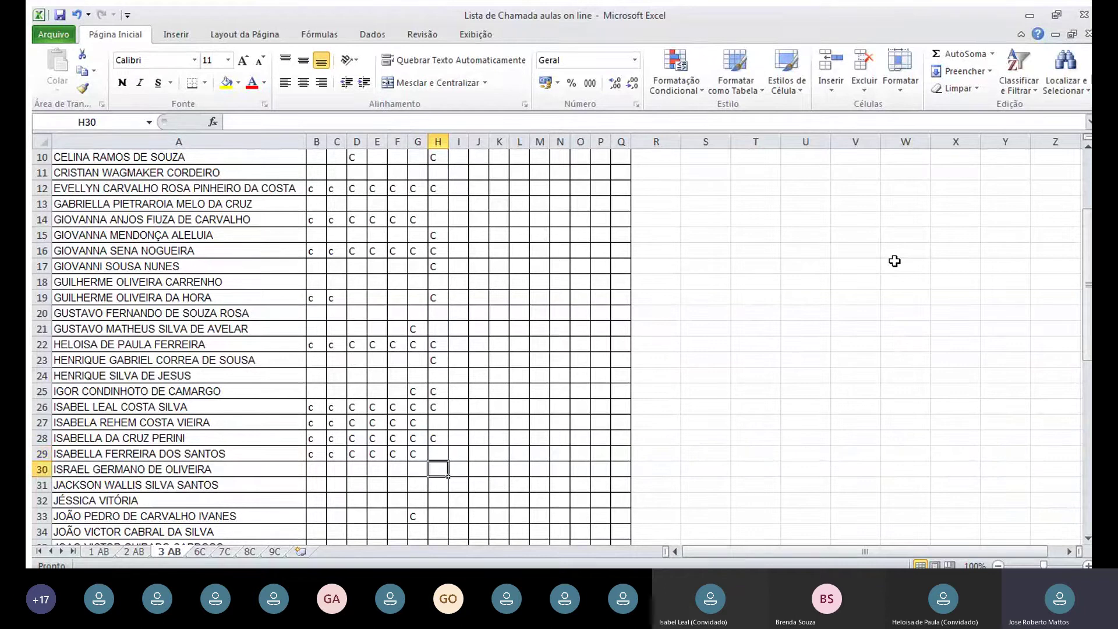
key(Return)
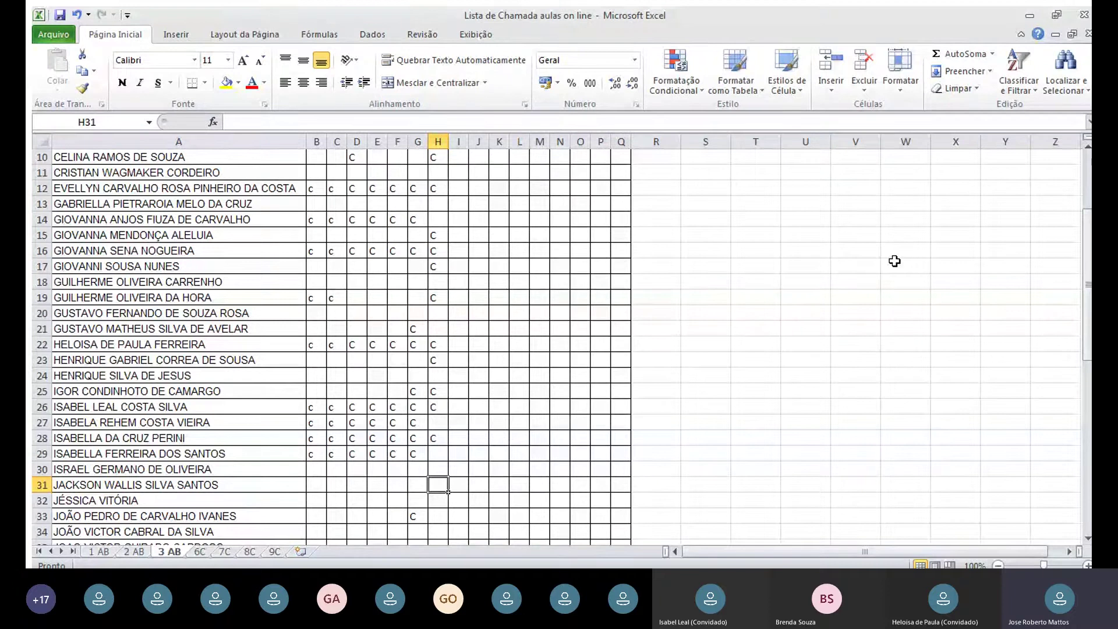
key(Return)
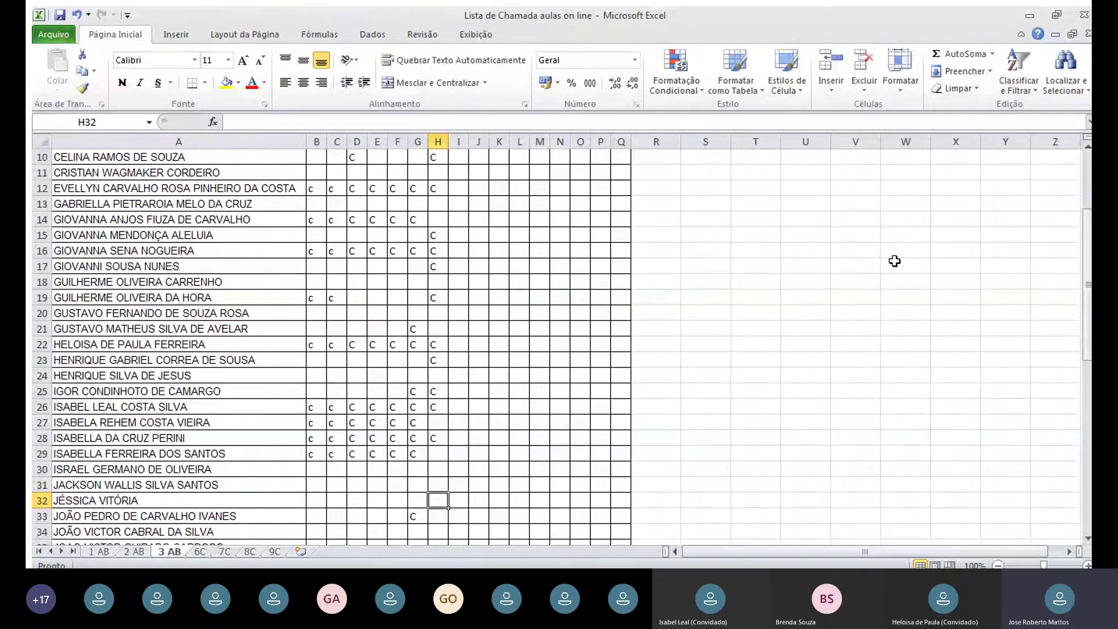
key(Return)
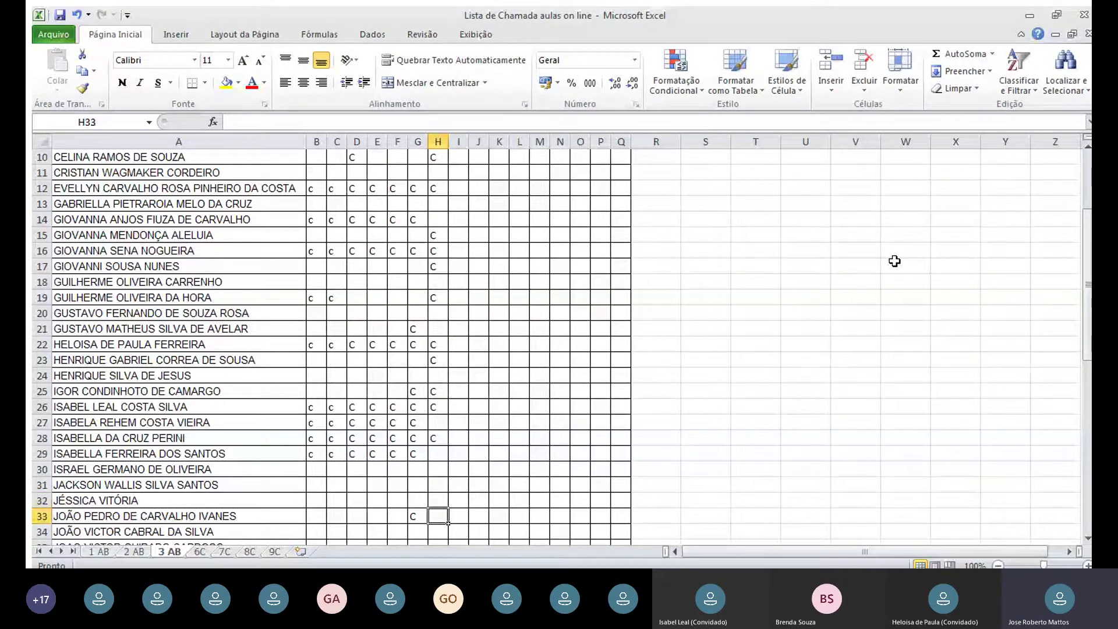
scroll(894, 261, down, 2)
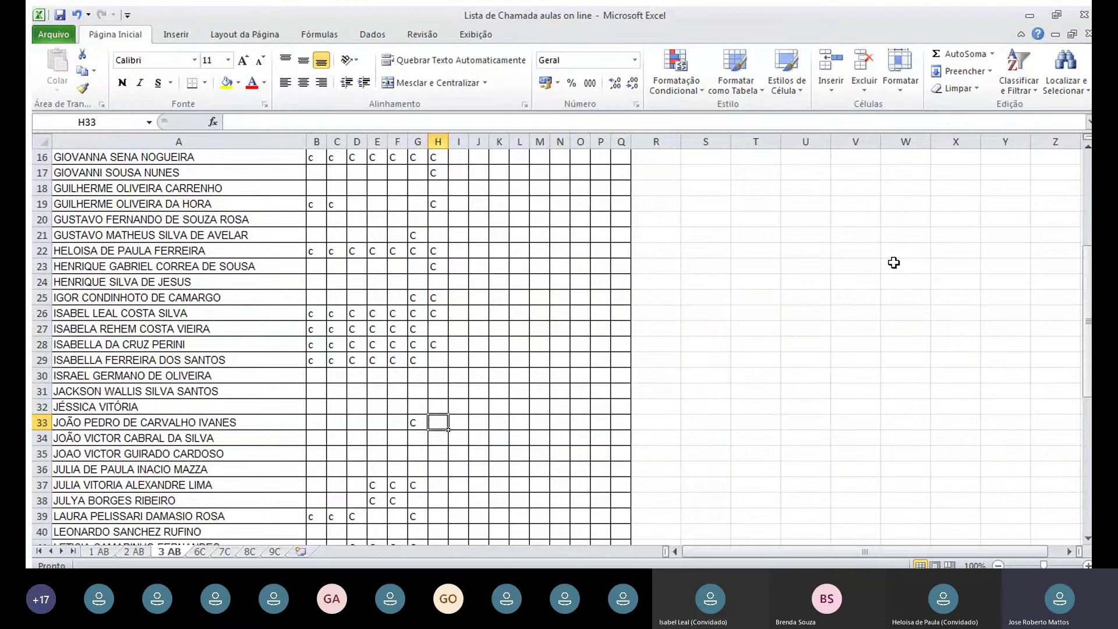
key(Return)
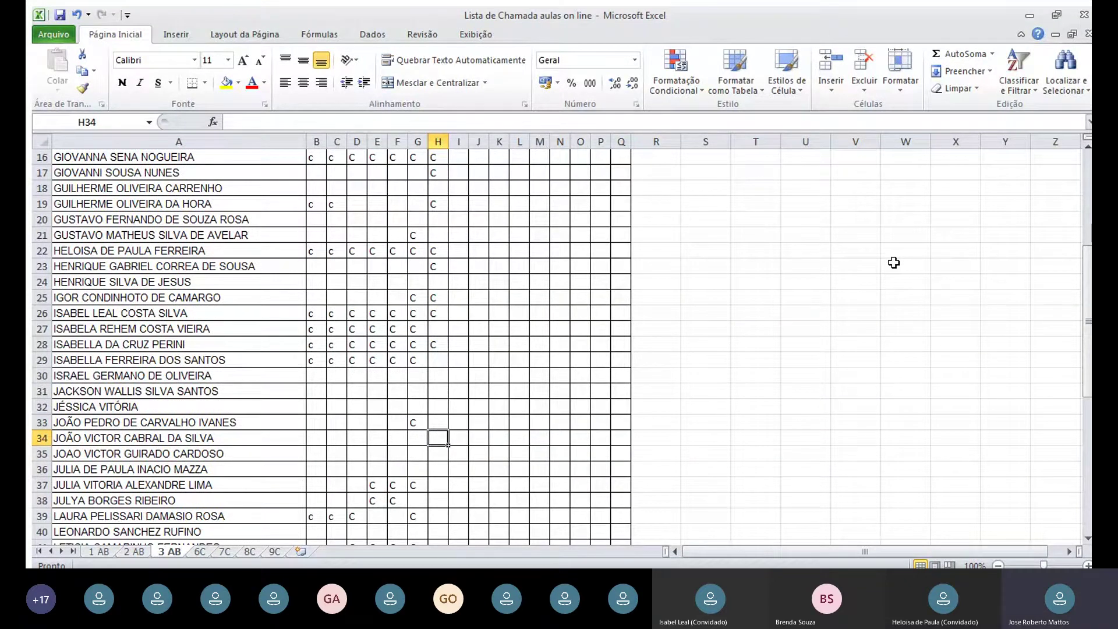
key(Return)
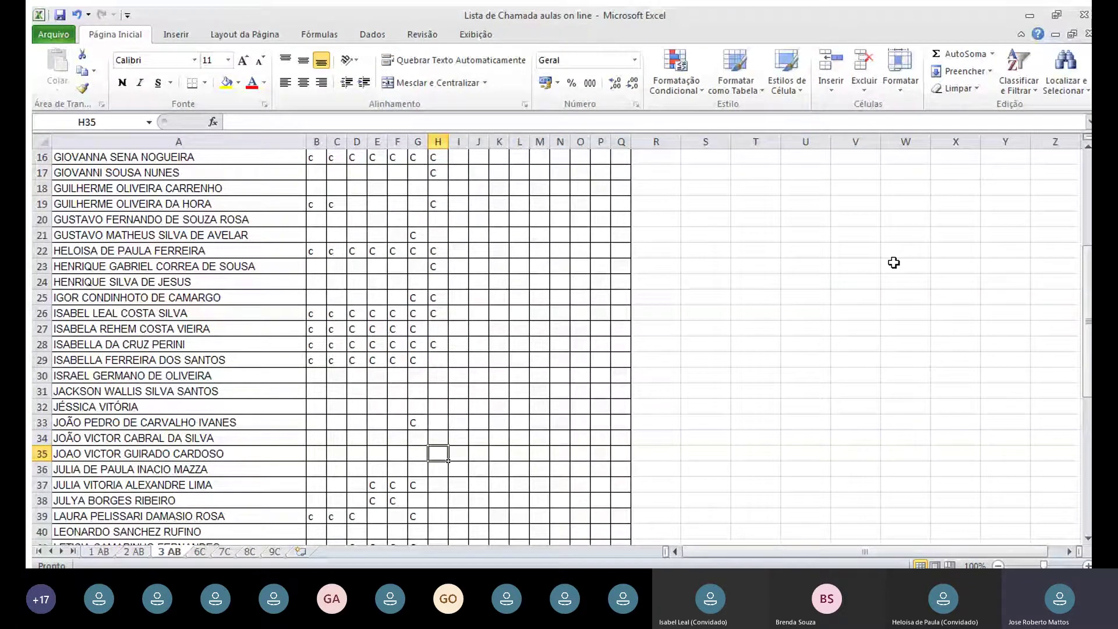
key(Return)
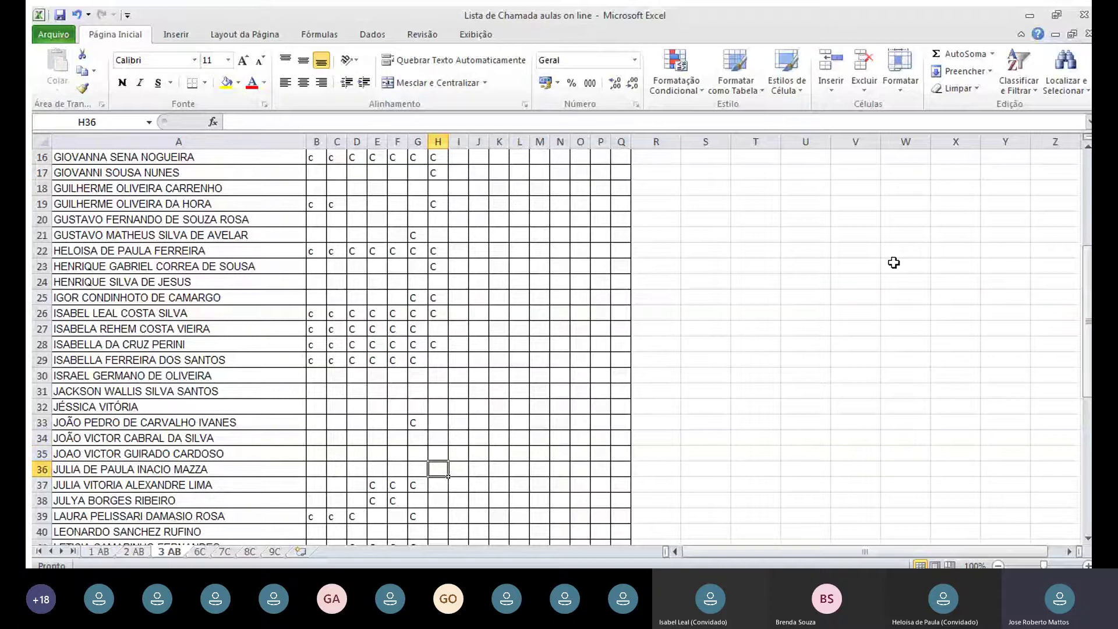
key(Return)
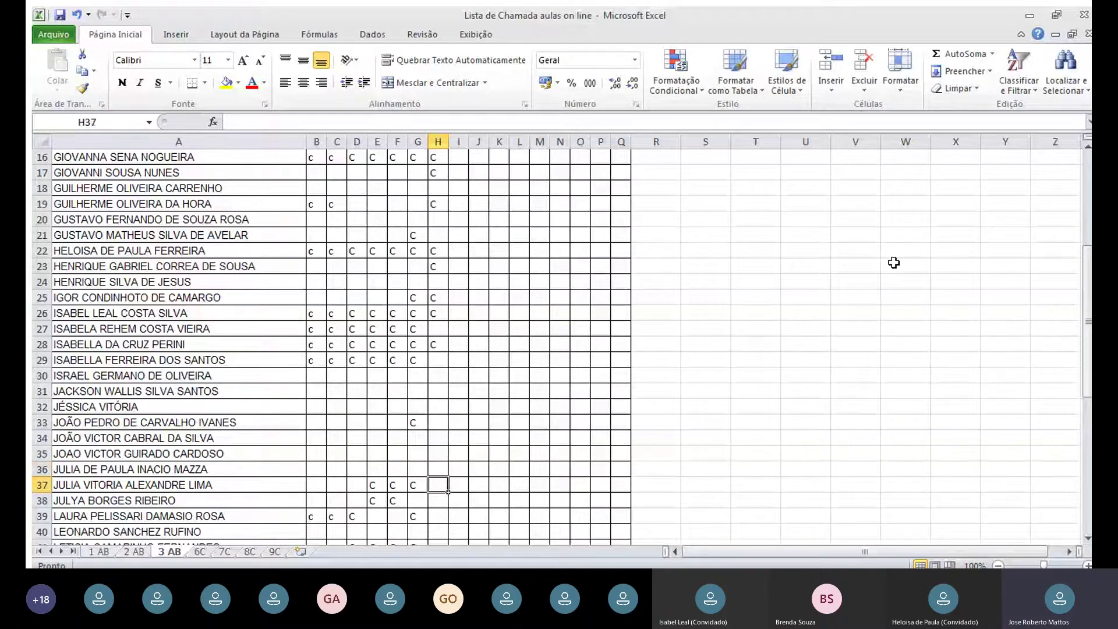
key(Return)
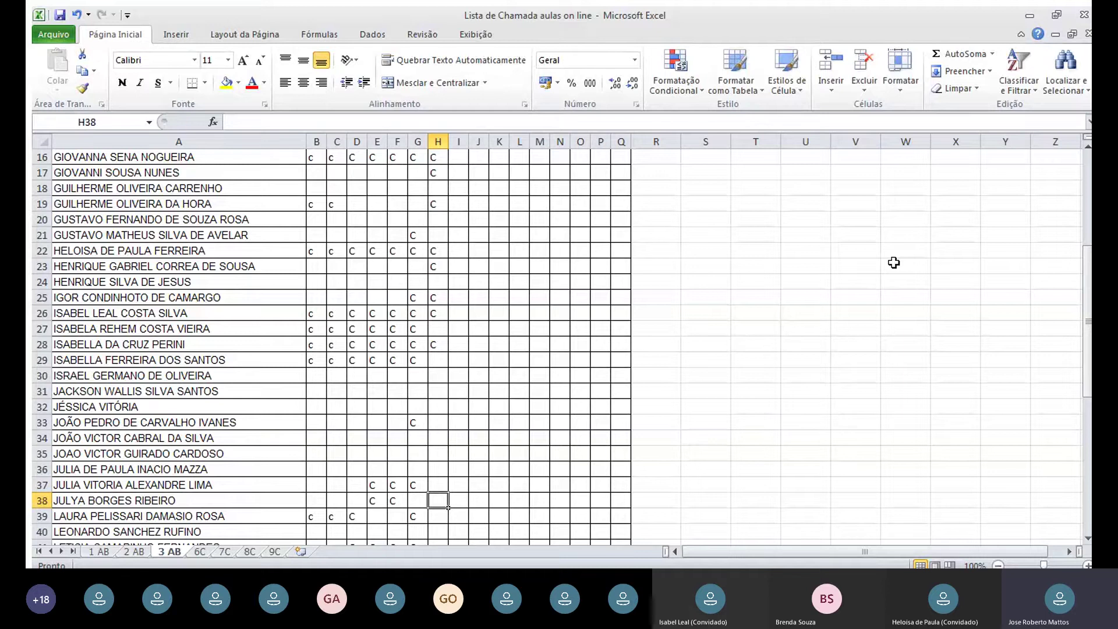
key(Return)
key(Return)
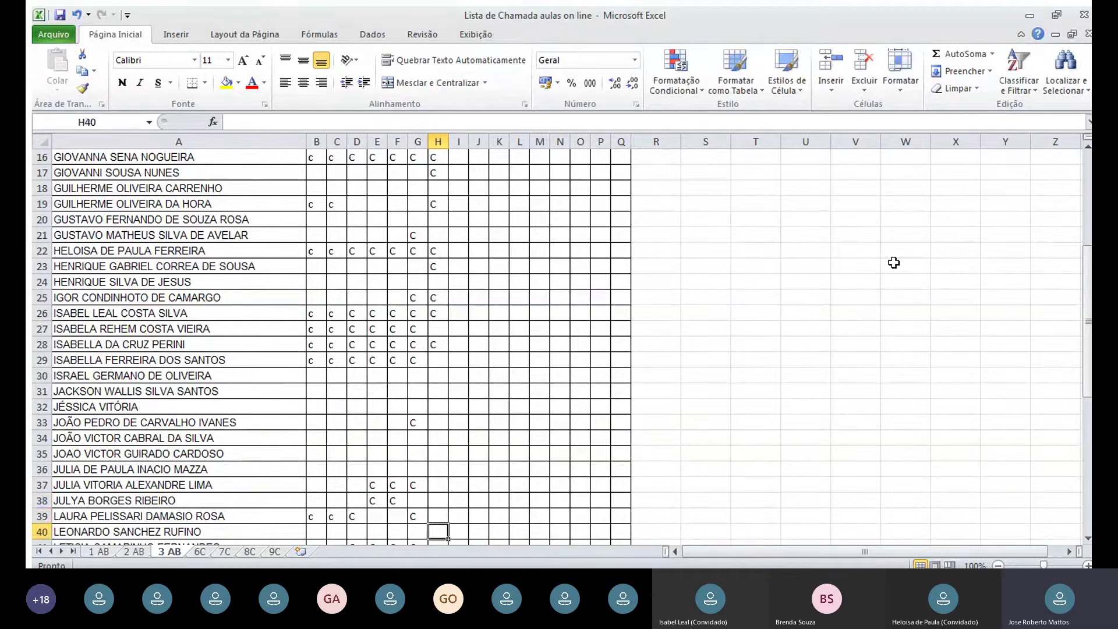
scroll(894, 266, down, 2)
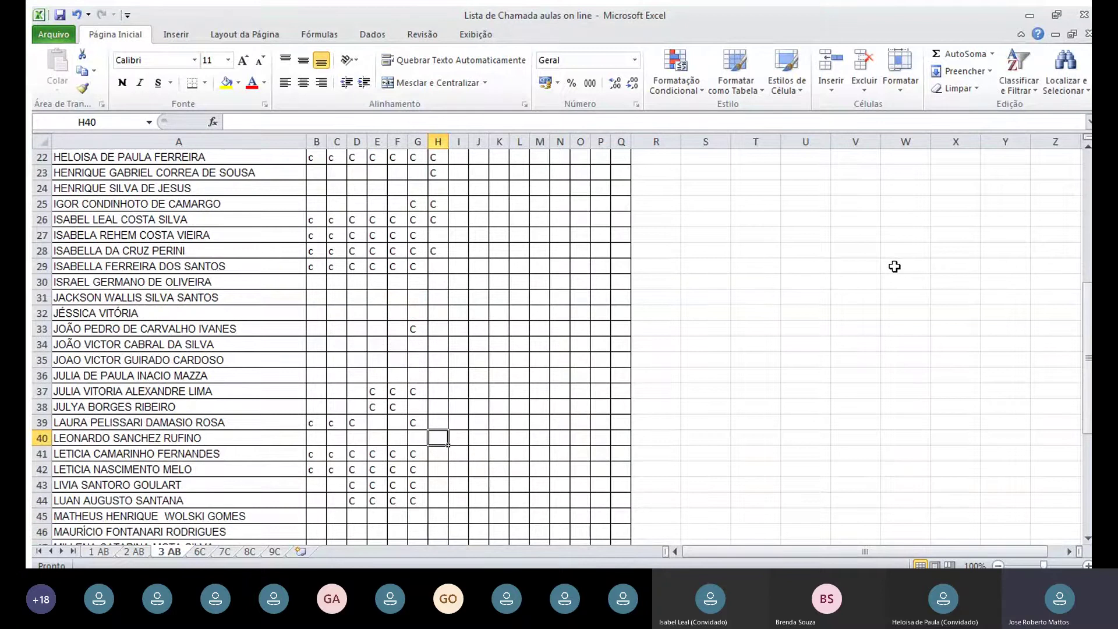
text(c)
key(Return)
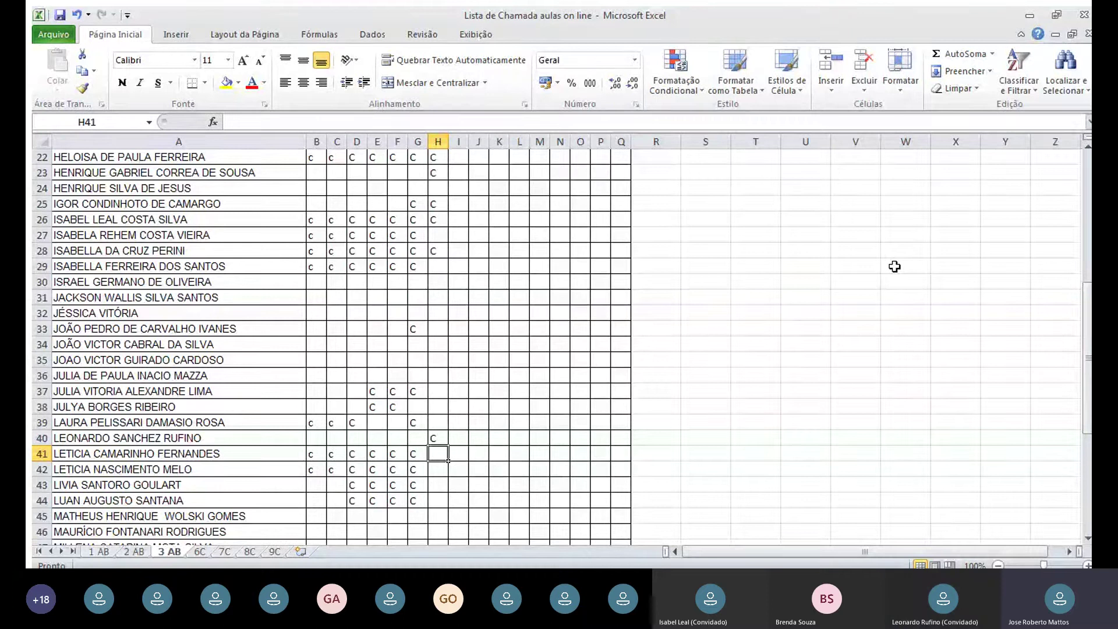
- Enter C in cells H41, H42 and H43 of the day 27 column
text(c)
key(Return)
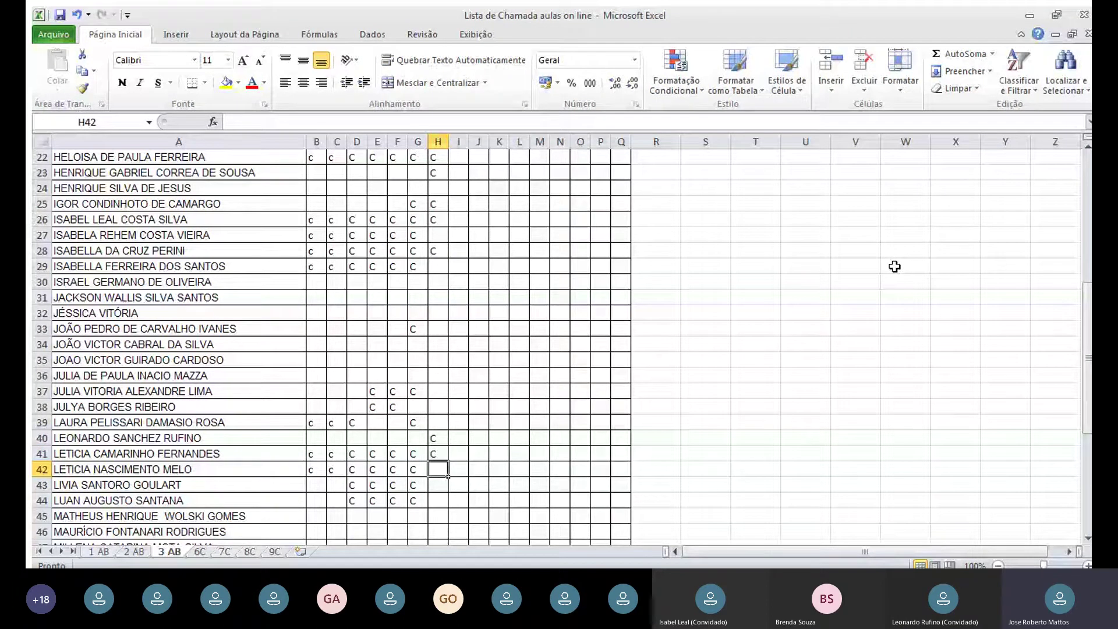
text(c)
key(Return)
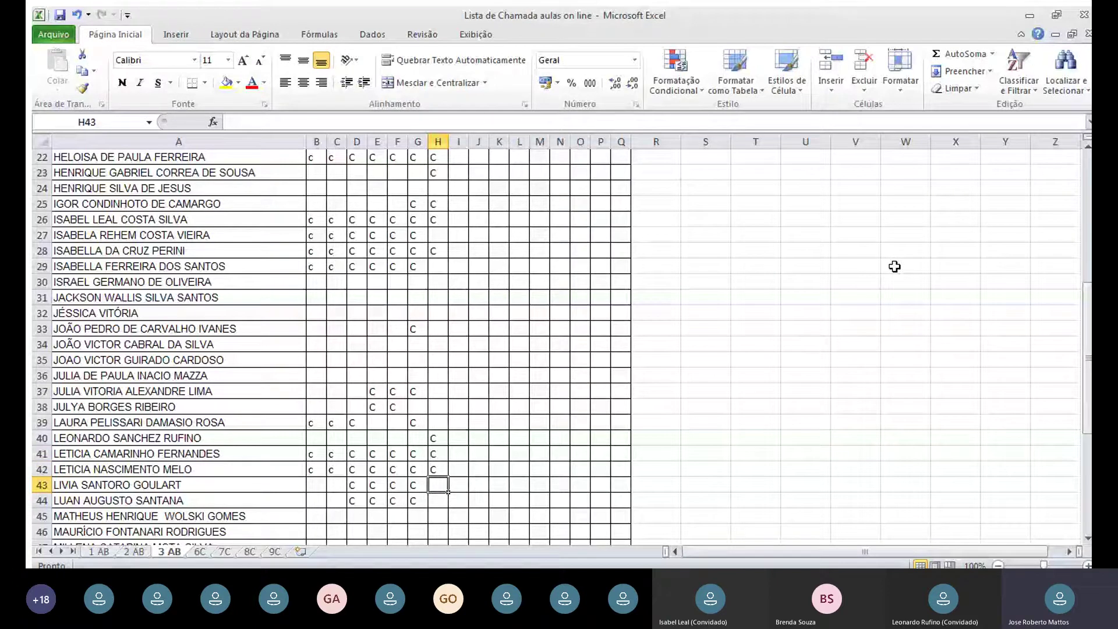
key(Down)
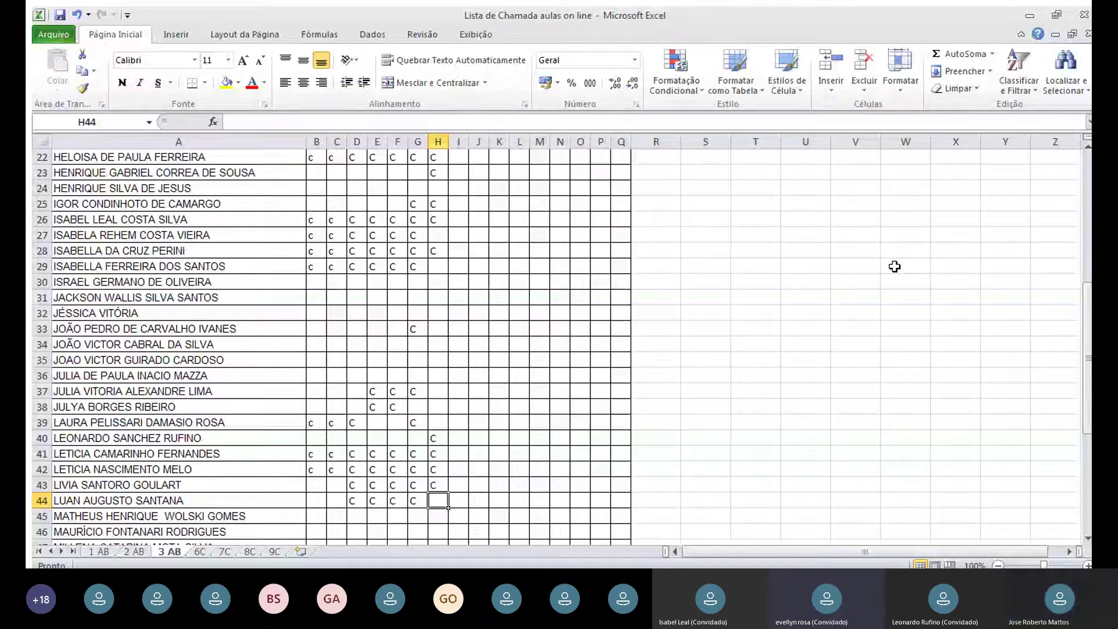
- Return to the skipped student in row 29 and enter C in cell H29 of the day 27 column
key(Up)
key(Up)
key(Up)
key(Up)
key(Up)
key(Up)
key(Up)
key(Up)
key(Up)
key(Up)
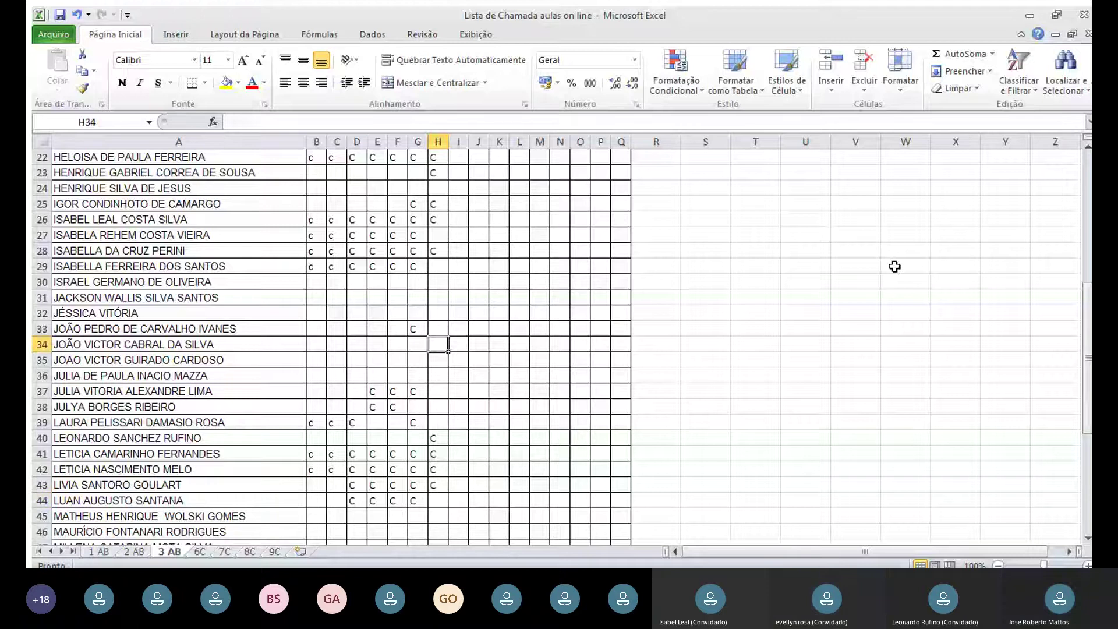
key(Up)
key(Up)
key(Up)
text(c)
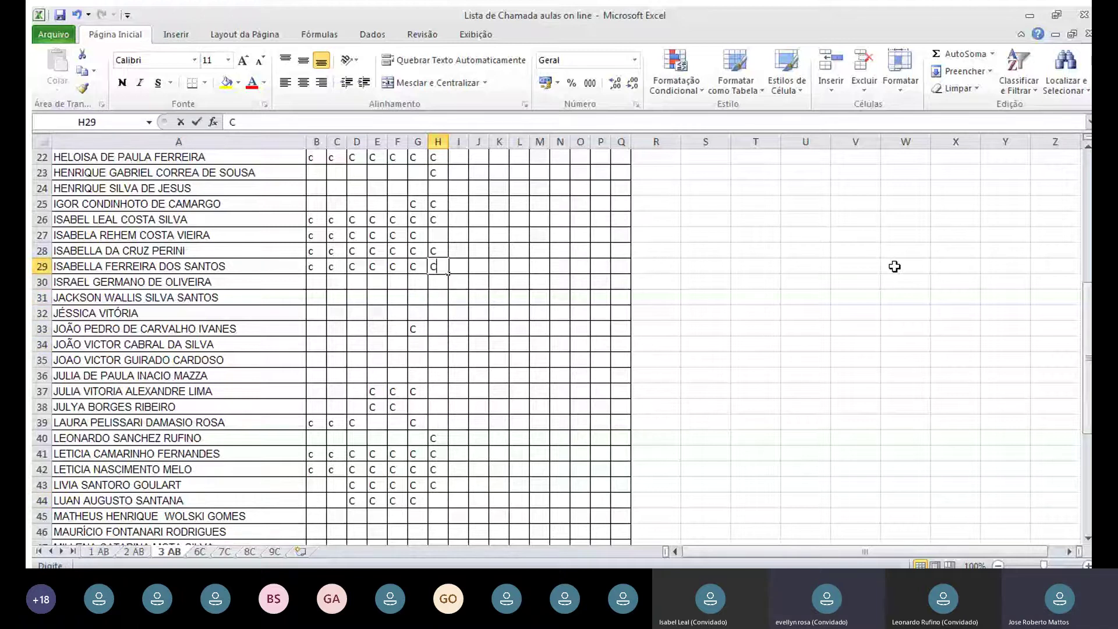
key(Return)
- Resume the roll call at row 44, leave that row blank and enter C in cell H45 of the day 27 column
key(Down)
key(Down)
key(Down)
key(Down)
key(Down)
key(Down)
key(Down)
key(Down)
key(Down)
key(Down)
key(Down)
key(Down)
key(Down)
key(Down)
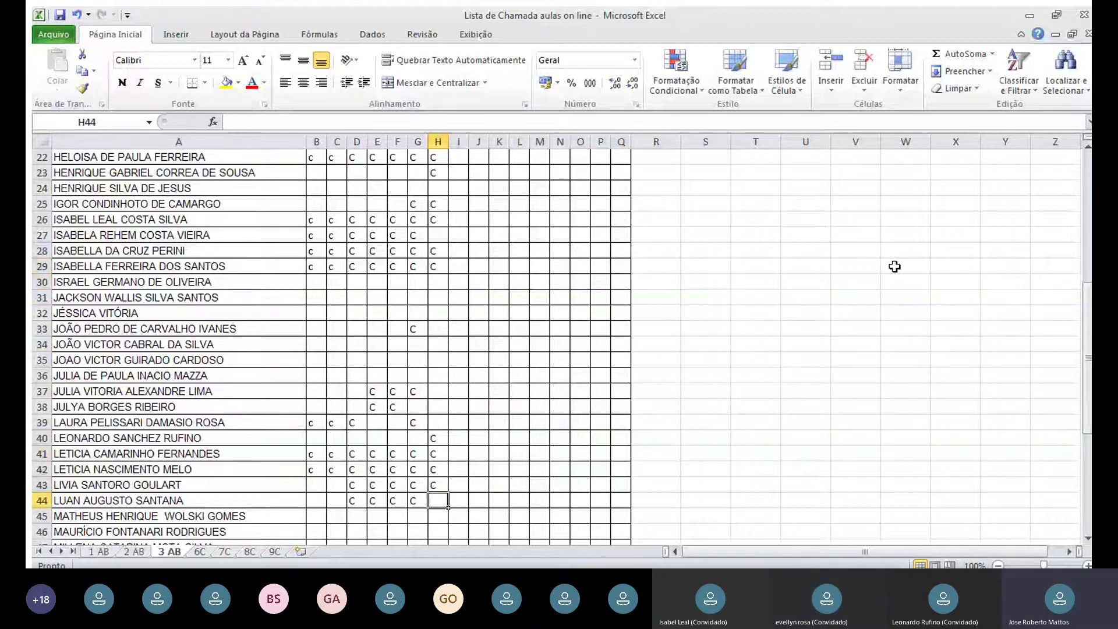
text(c)
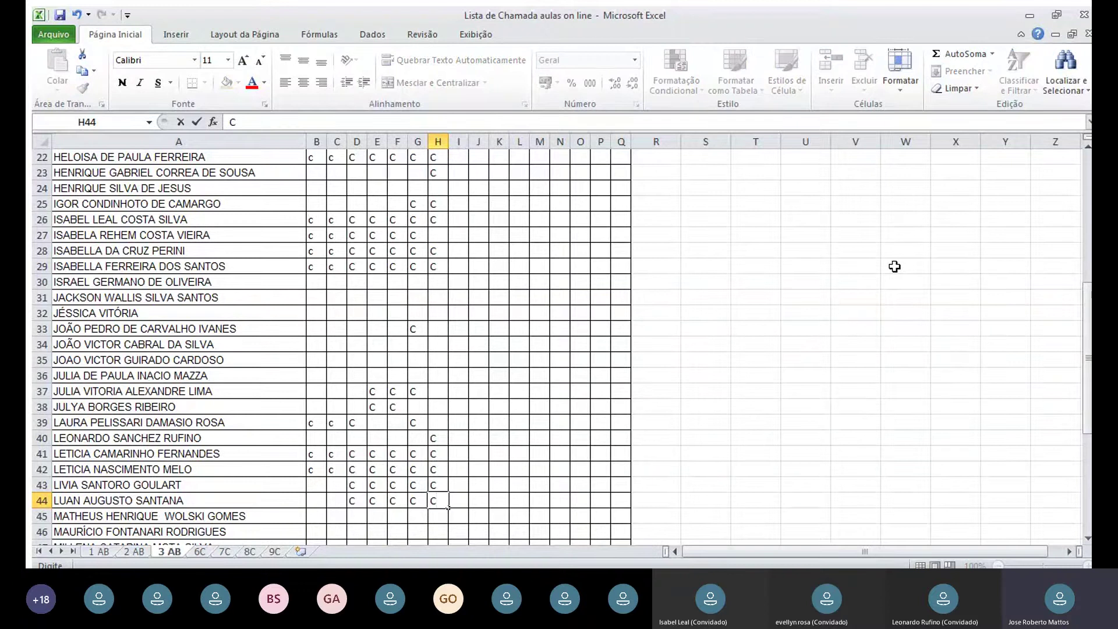
key(Escape)
key(Down)
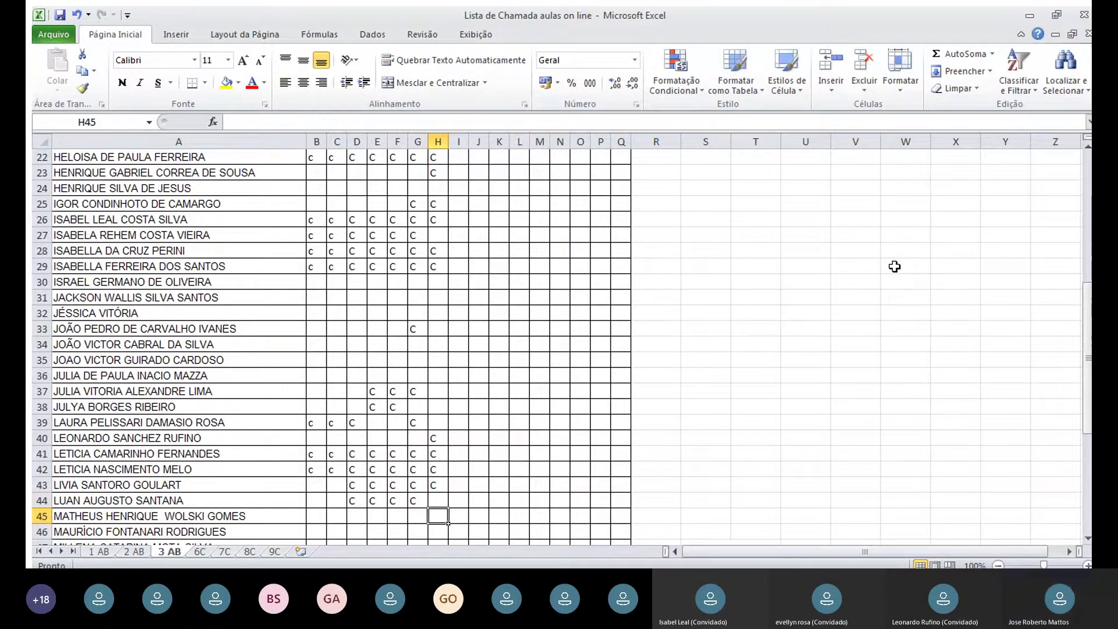
text(C)
key(Return)
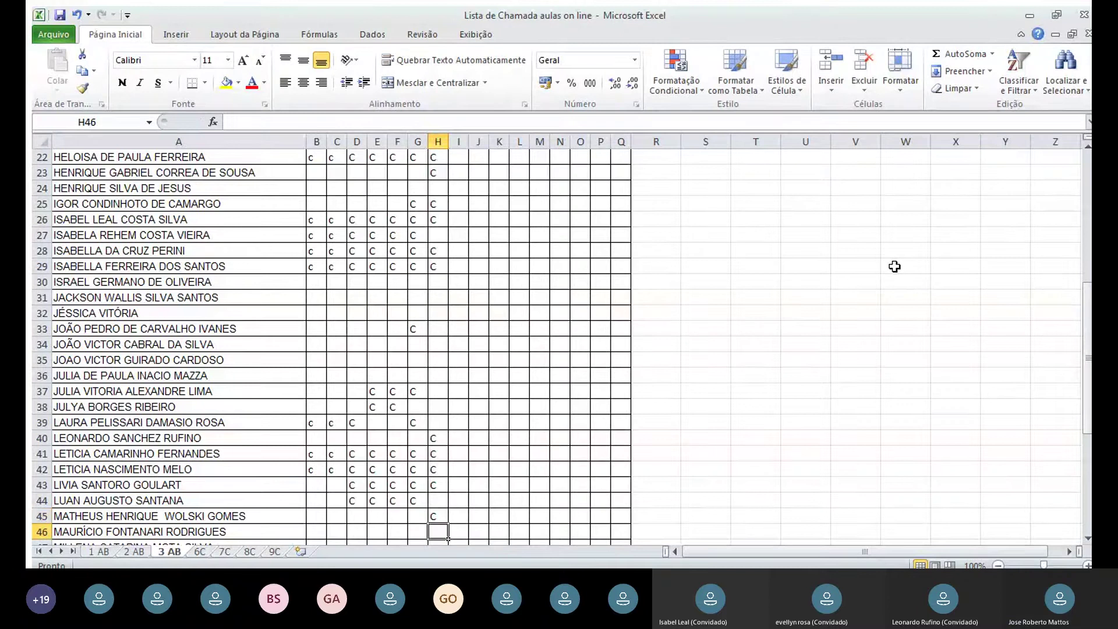
- Enter C in cell H48 of the day 27 column, leaving rows 46, 47 and 49 blank
scroll(866, 263, down, 2)
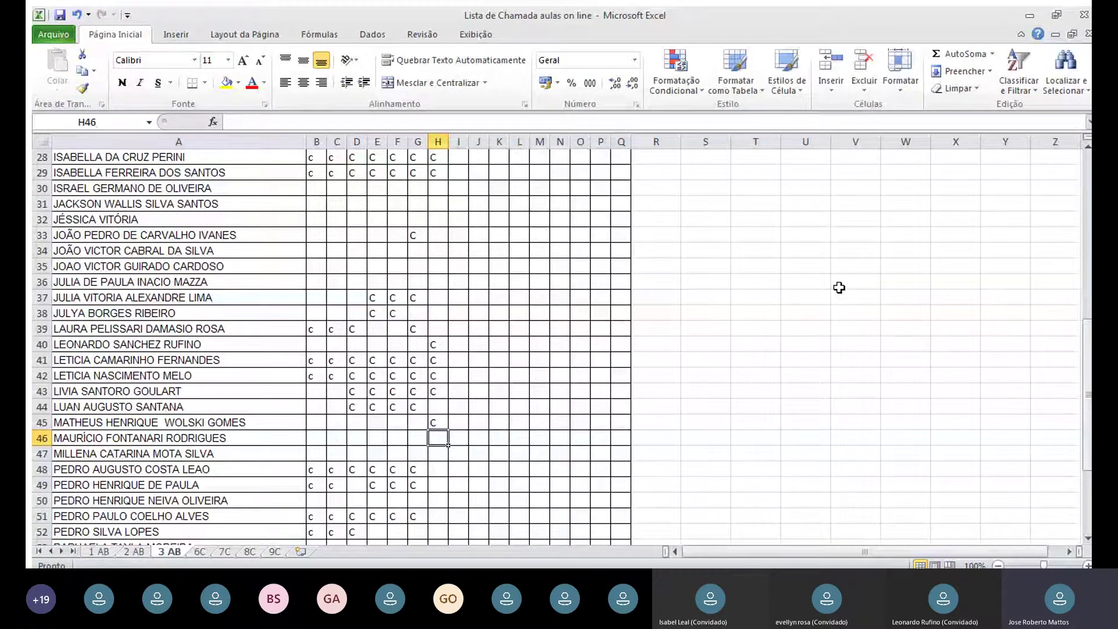
key(Return)
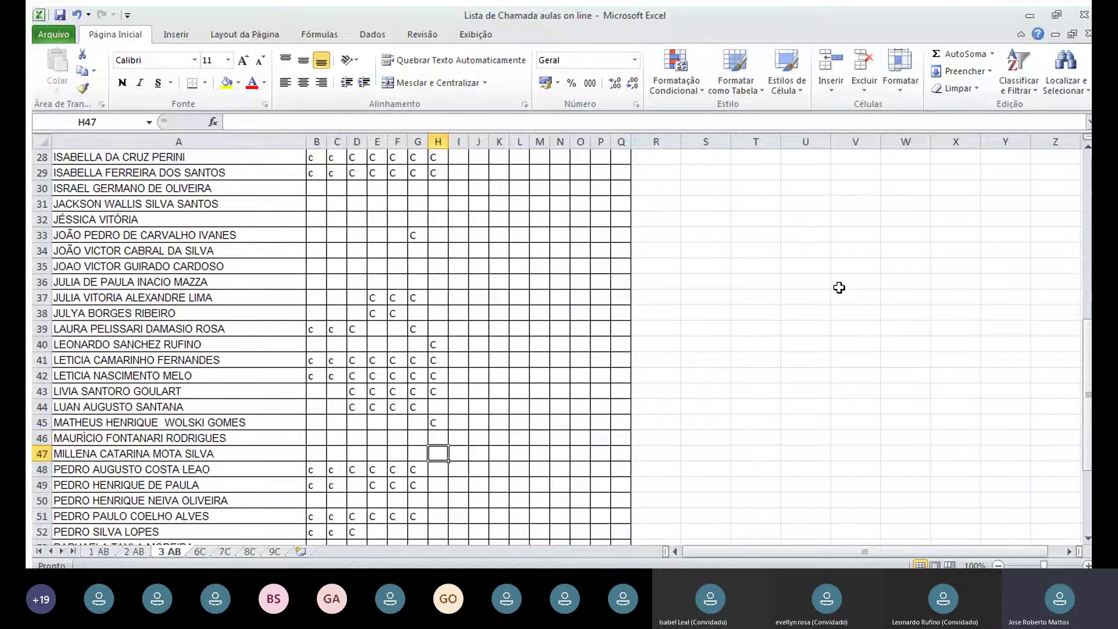
key(Return)
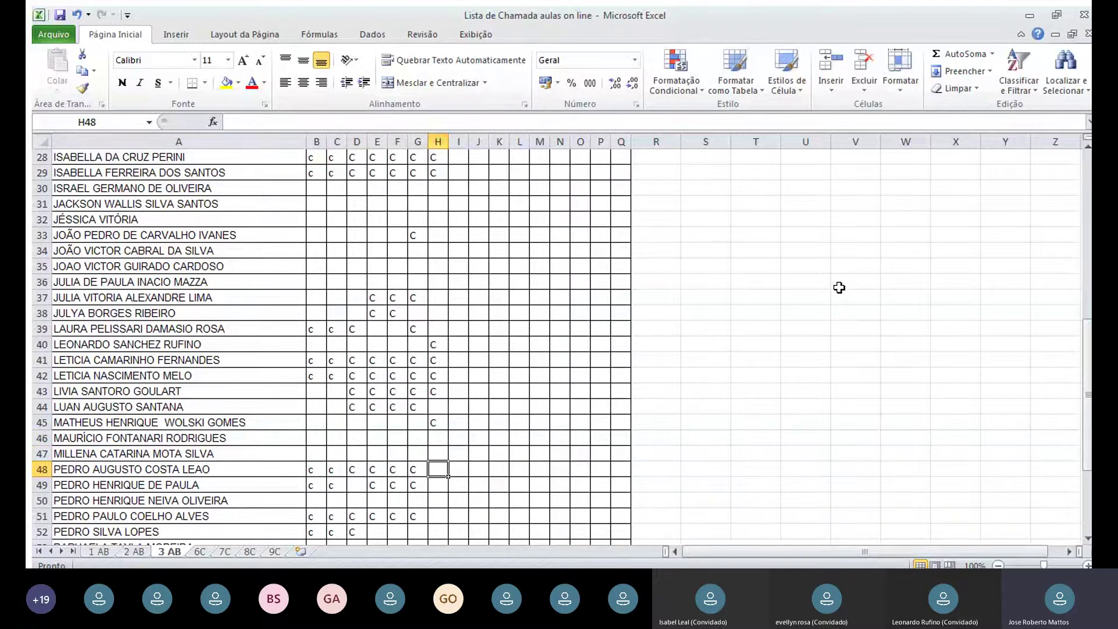
text(C)
key(Return)
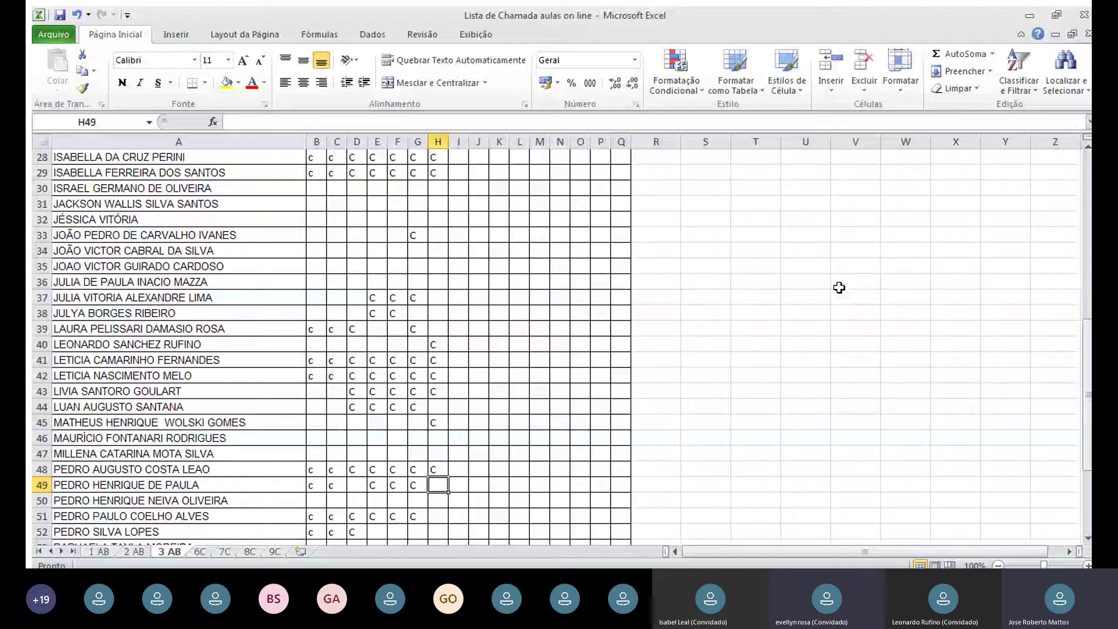
key(Down)
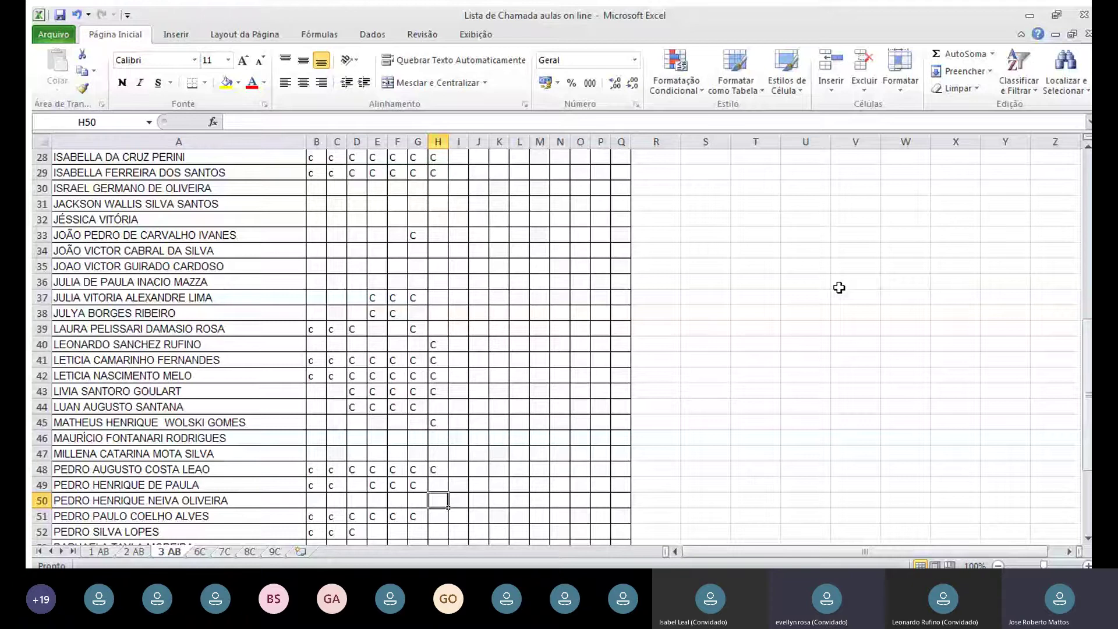
- Enter C in cells H49 and H51 of the day 27 column, leaving row 50 blank
key(Up)
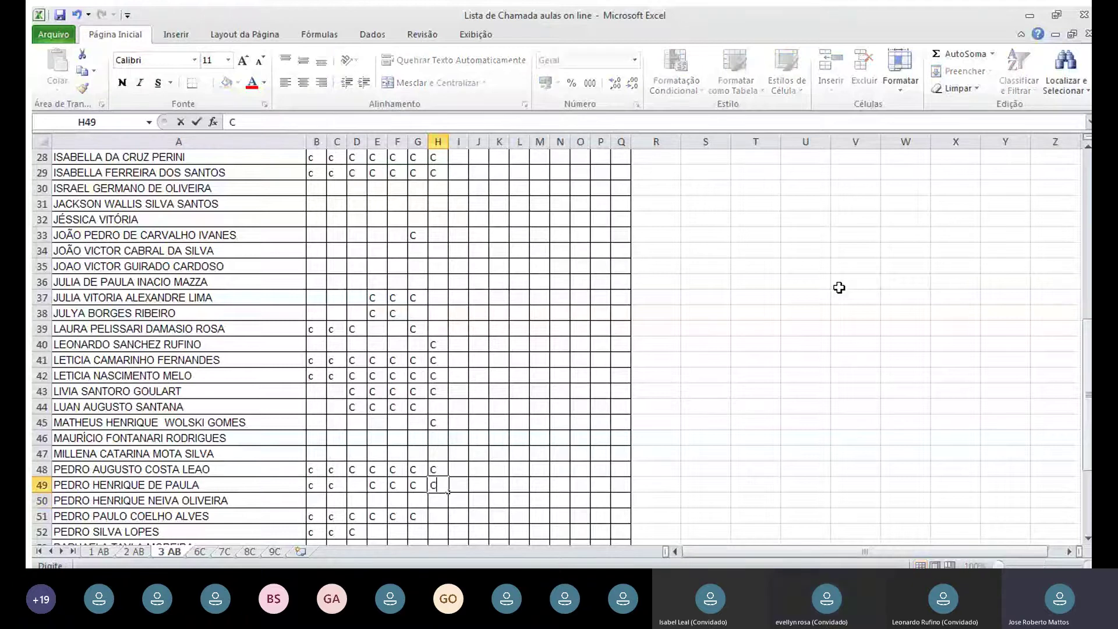
text(c)
key(Return)
key(Return)
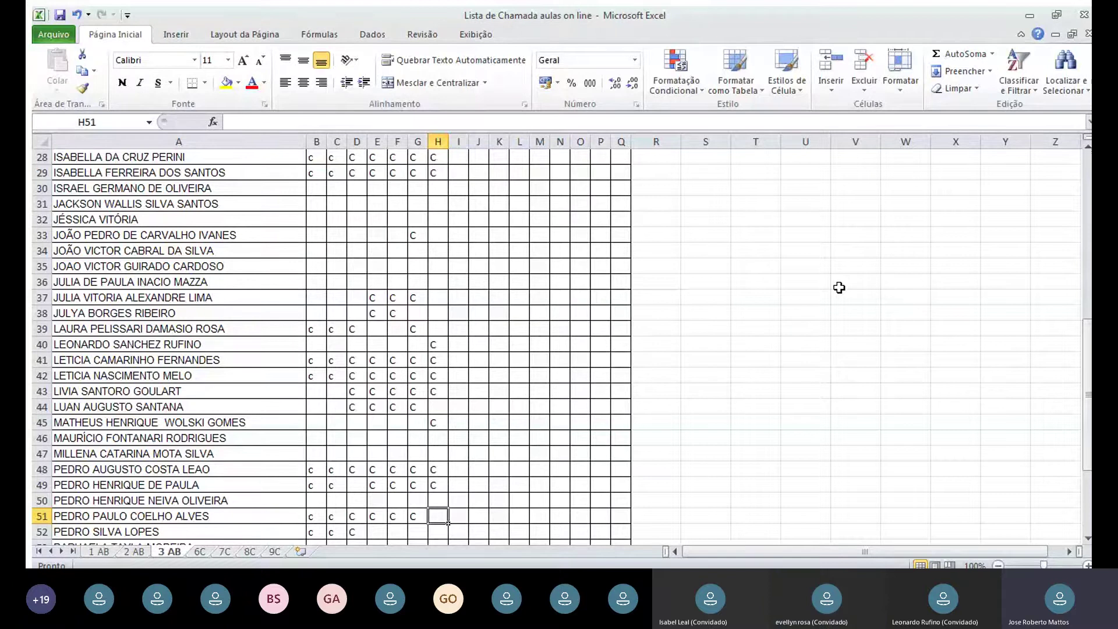
text(c)
key(Return)
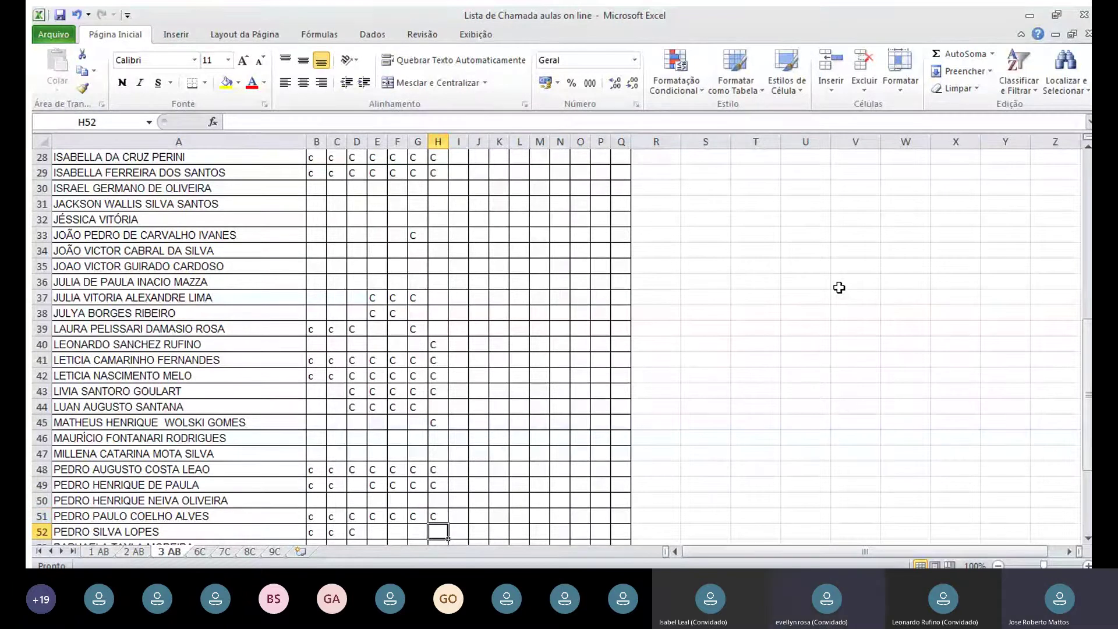
- Leave rows 52 and 53 blank and enter C in cells H54 and H55 of the day 27 column
scroll(839, 287, down, 3)
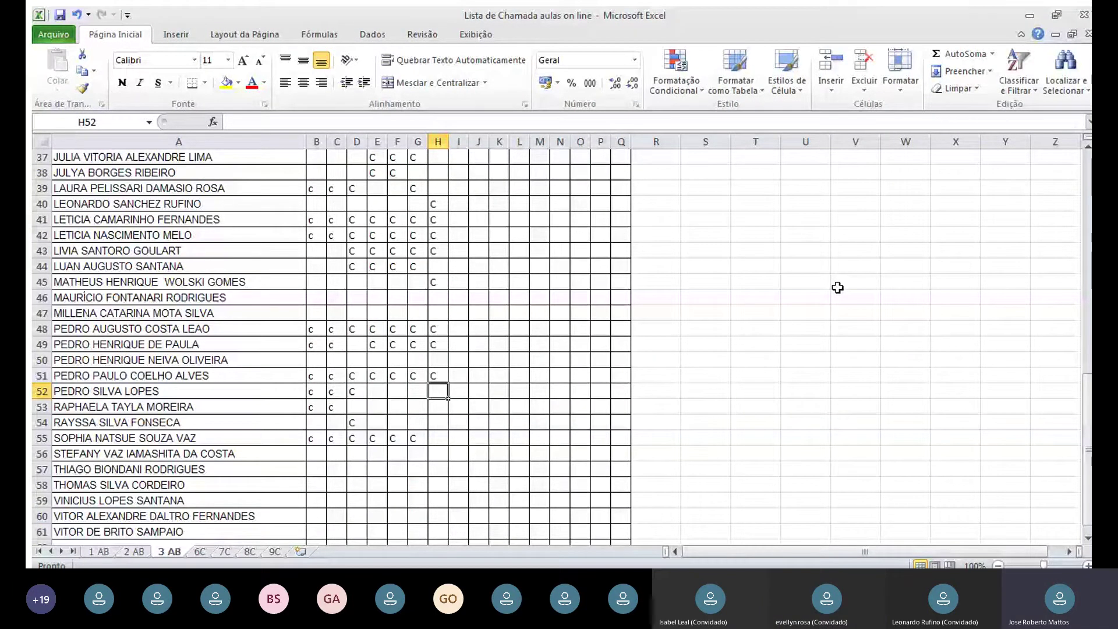
key(Return)
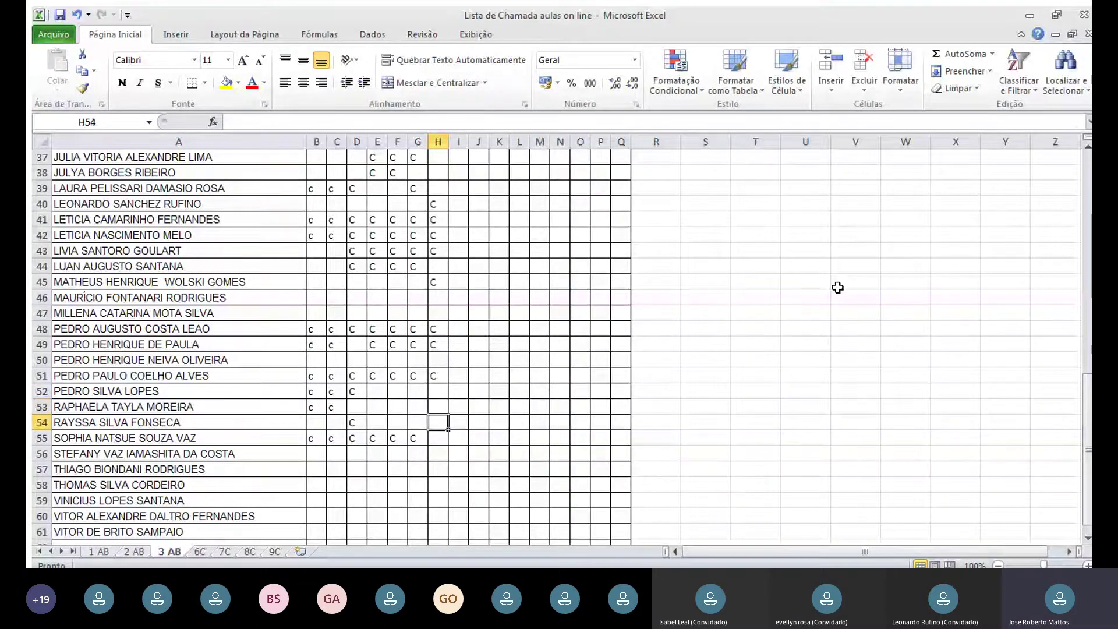
key(Return)
text(C)
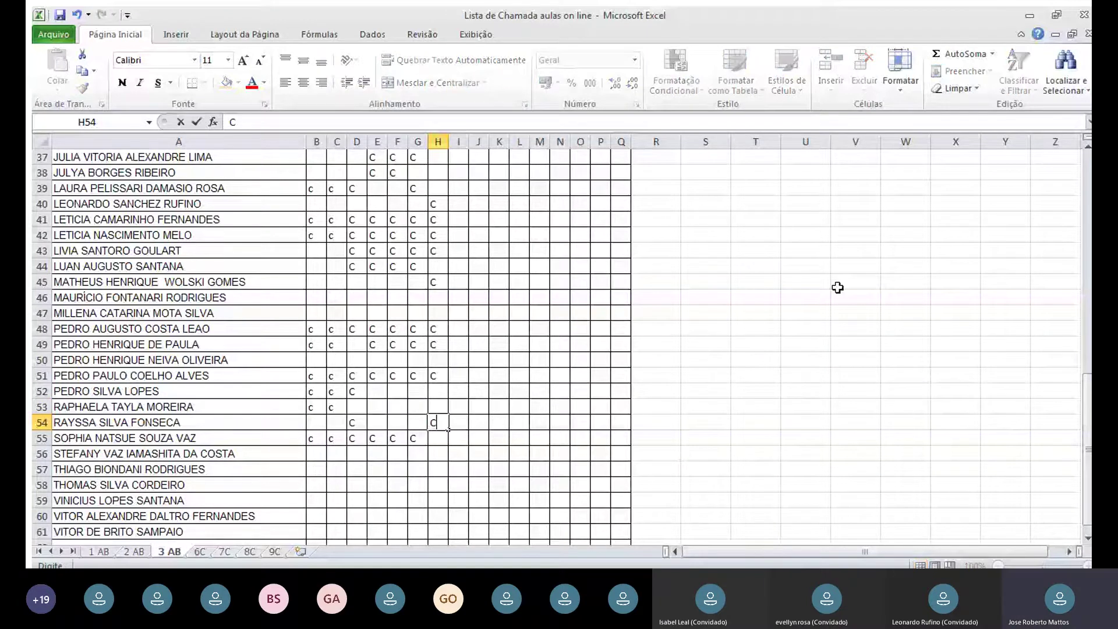
key(Return)
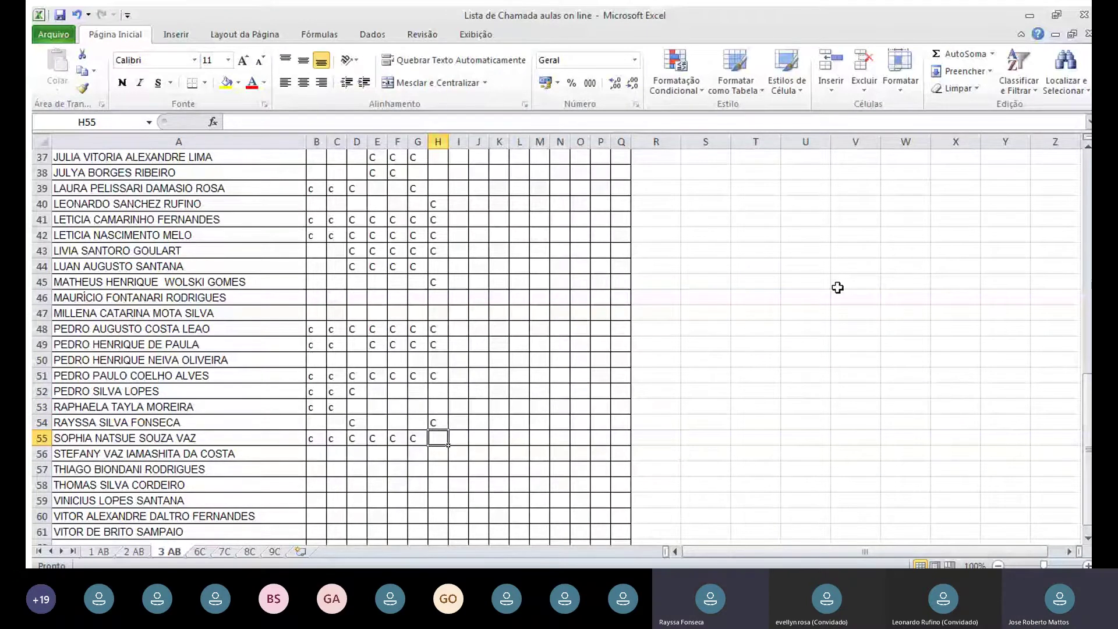
text(C)
key(Return)
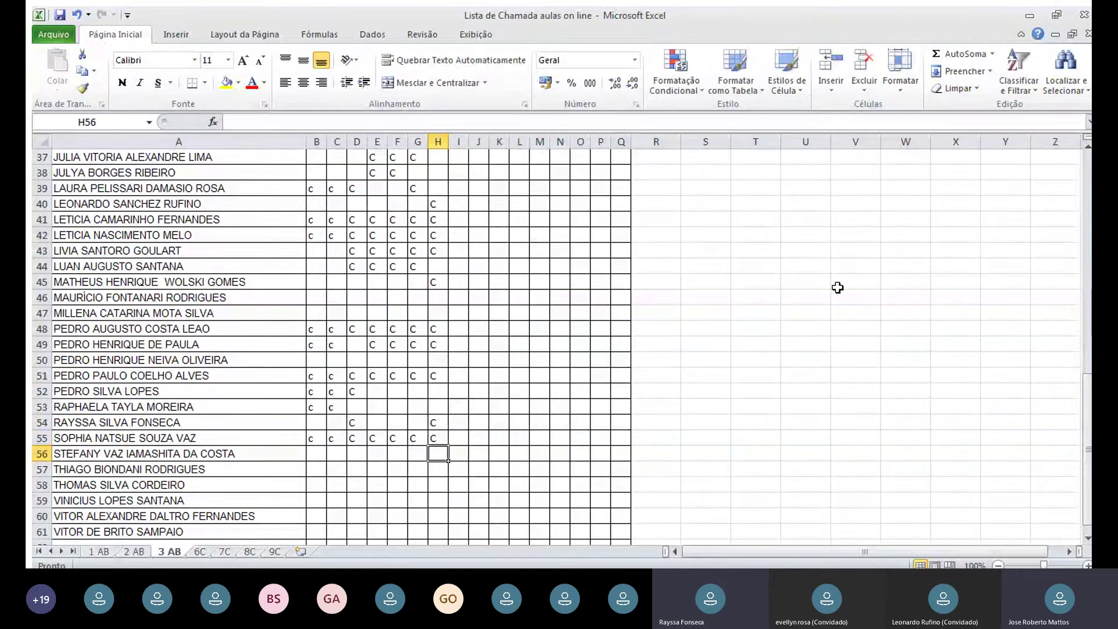
- Enter C in cells H58 and H59 of the day 27 column, leaving rows 56 and 57 blank
key(Return)
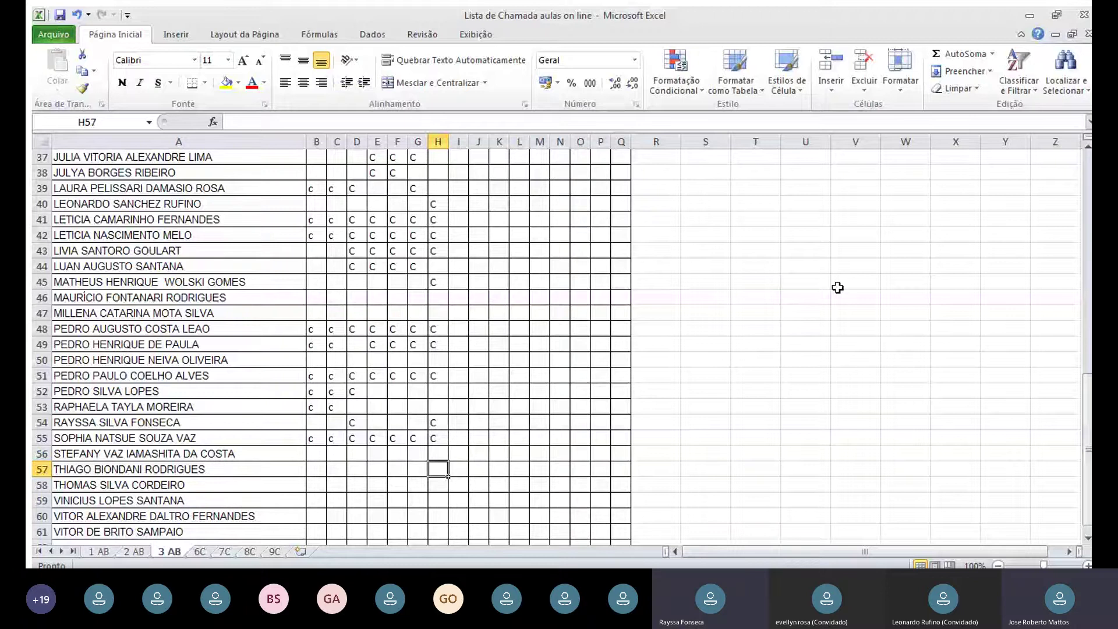
key(Return)
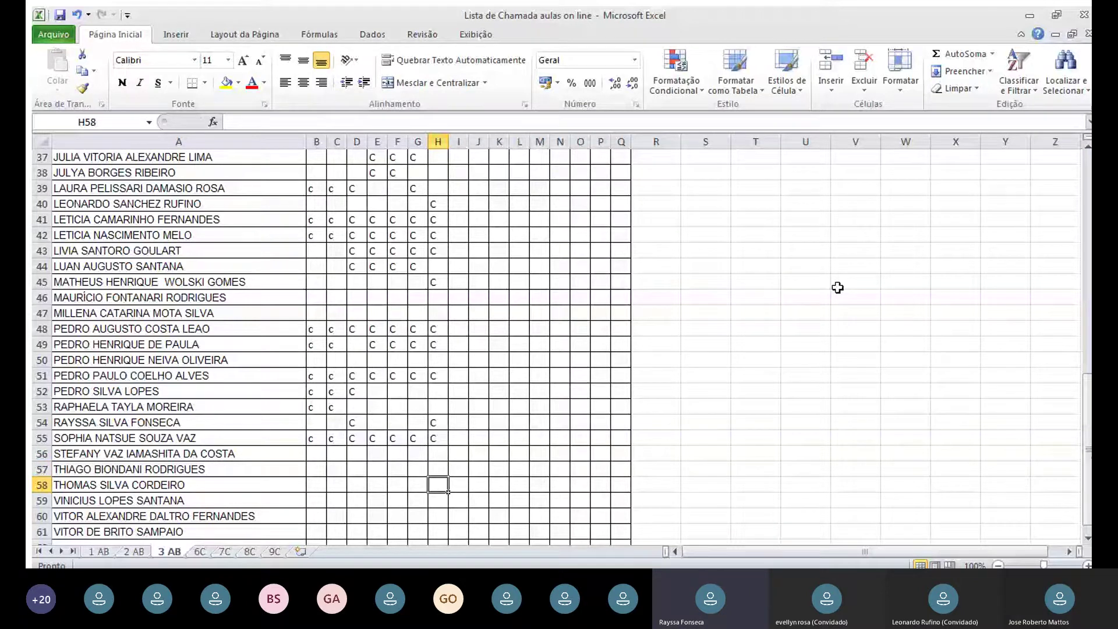
text(C)
key(Return)
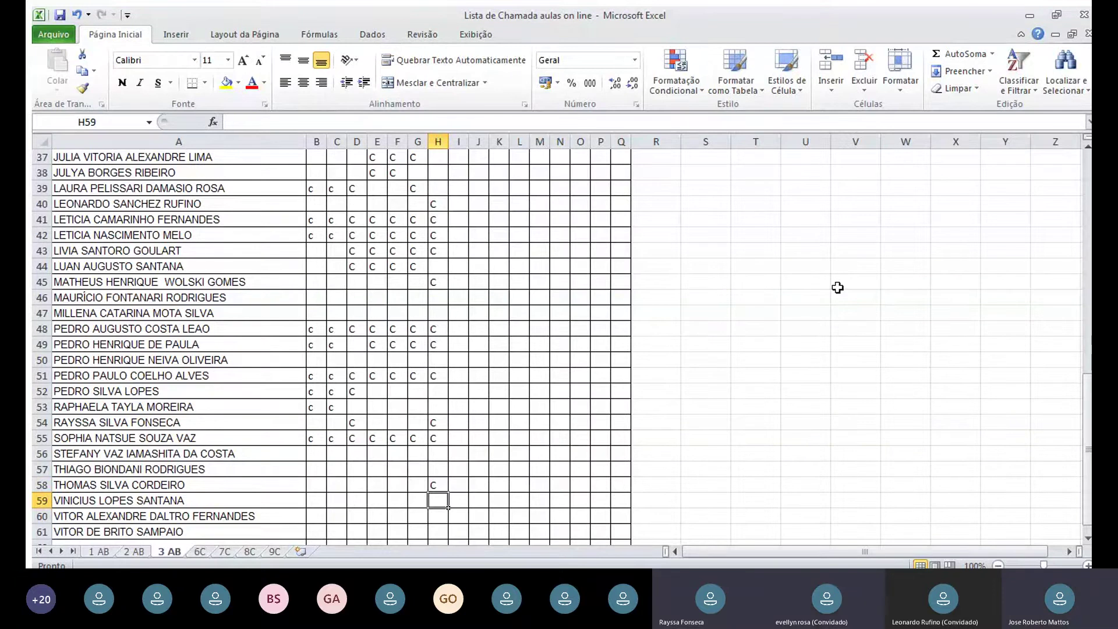
text(C)
key(Return)
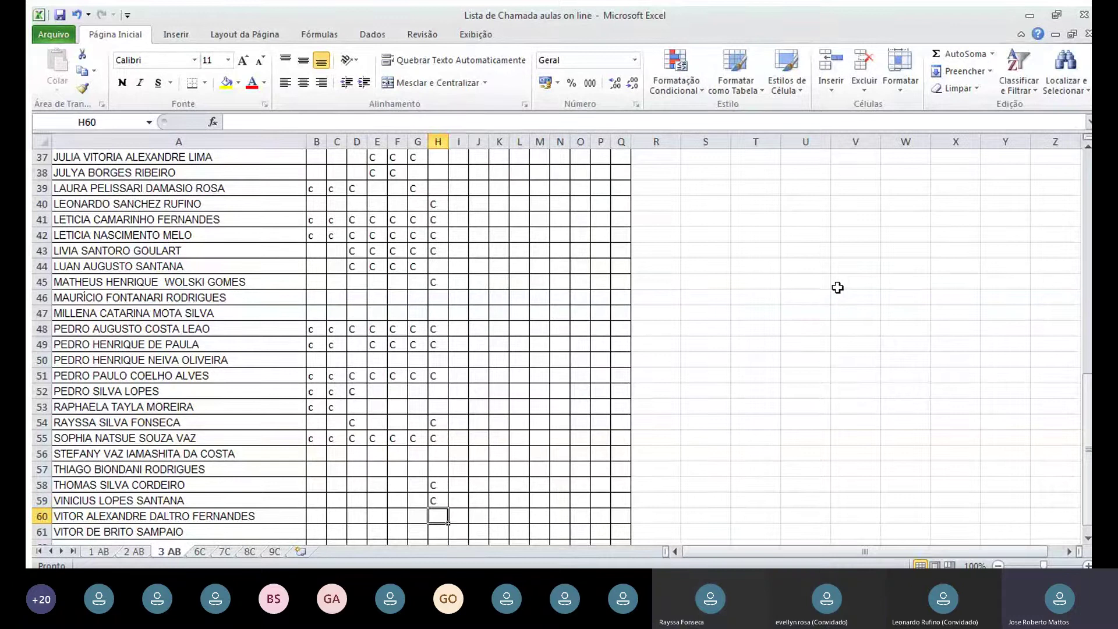
- Leave row 60 blank, enter C in cell H61 of the day 27 column and save the workbook
key(Return)
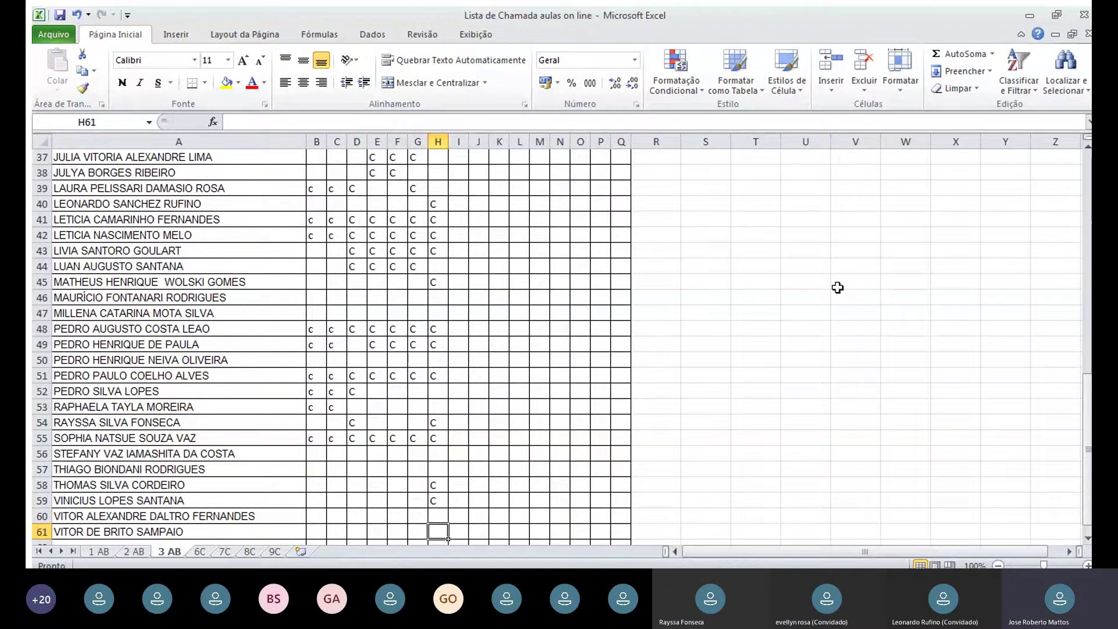
scroll(838, 287, down, 1)
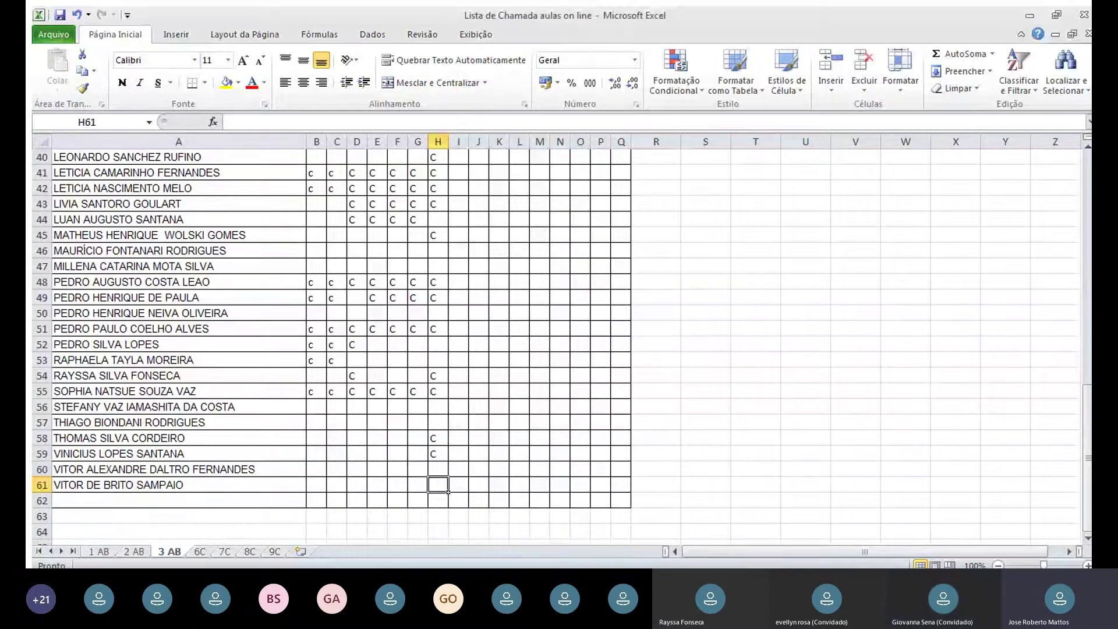
key(alt+Tab)
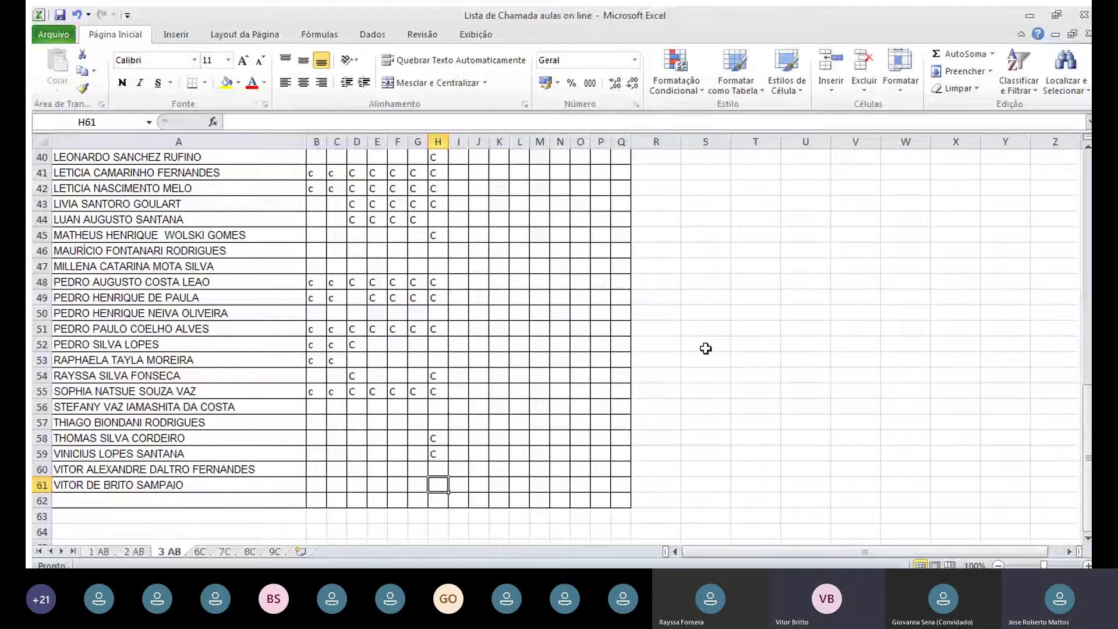
text(C)
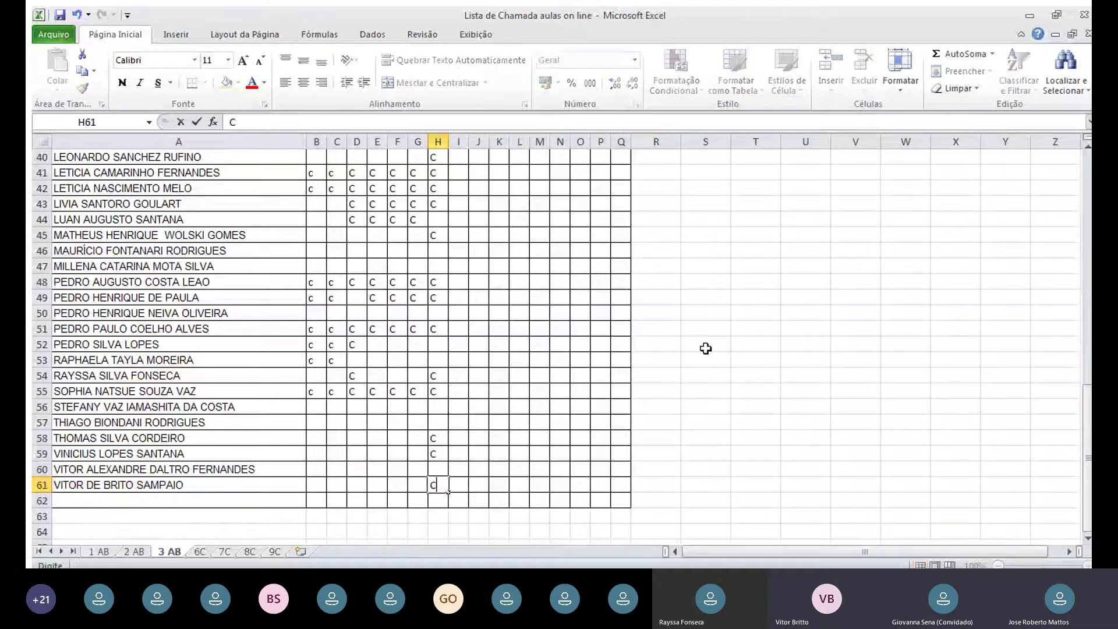
key(Up)
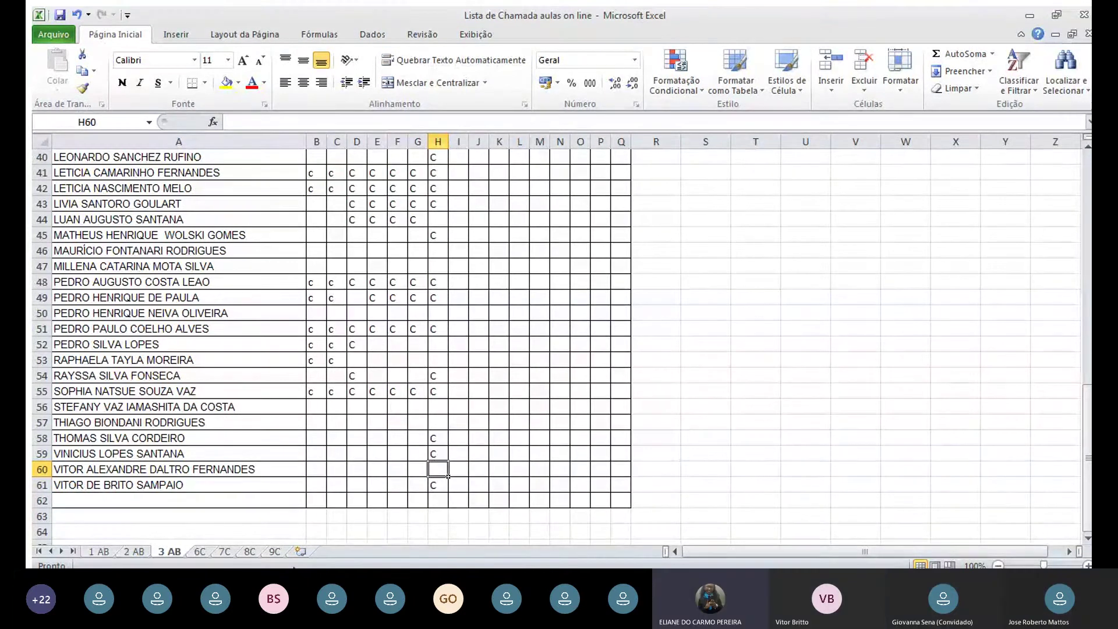
click(60, 14)
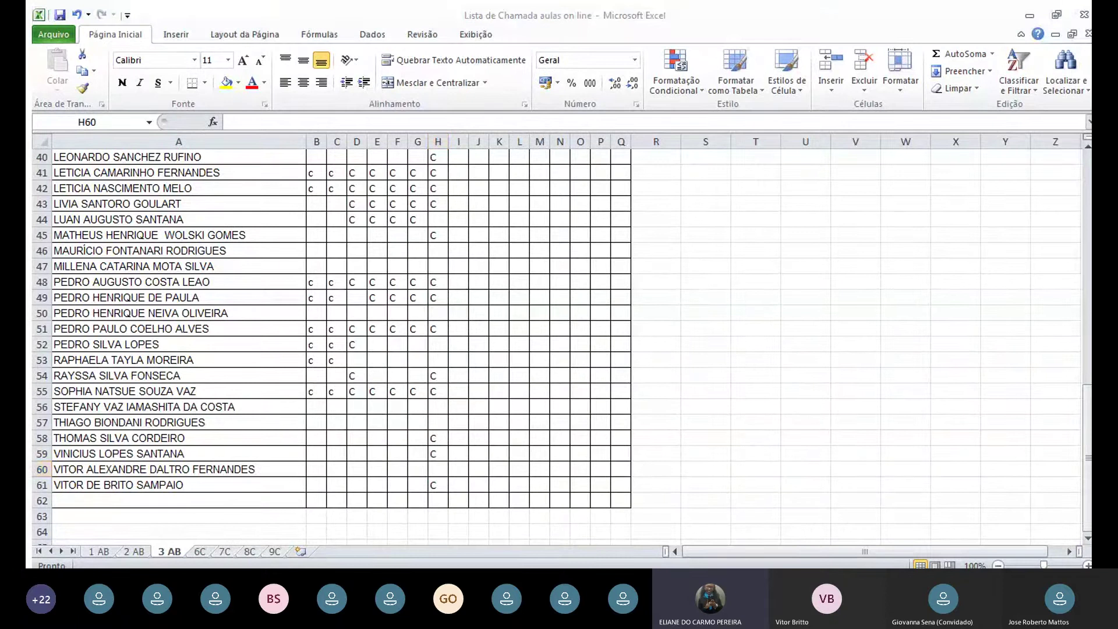